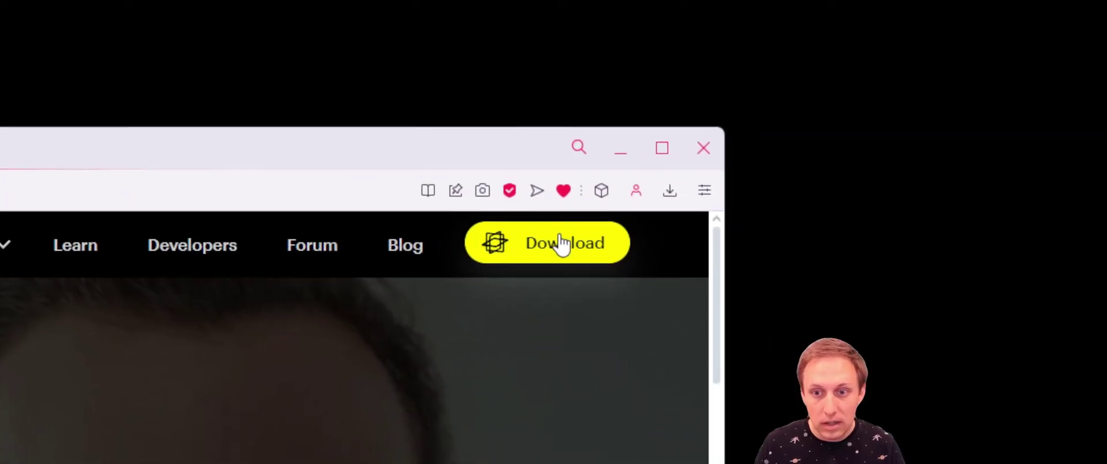
Step: Open the Lens Studio download page and bring up the operating system choices for the installer
left_click(565, 242)
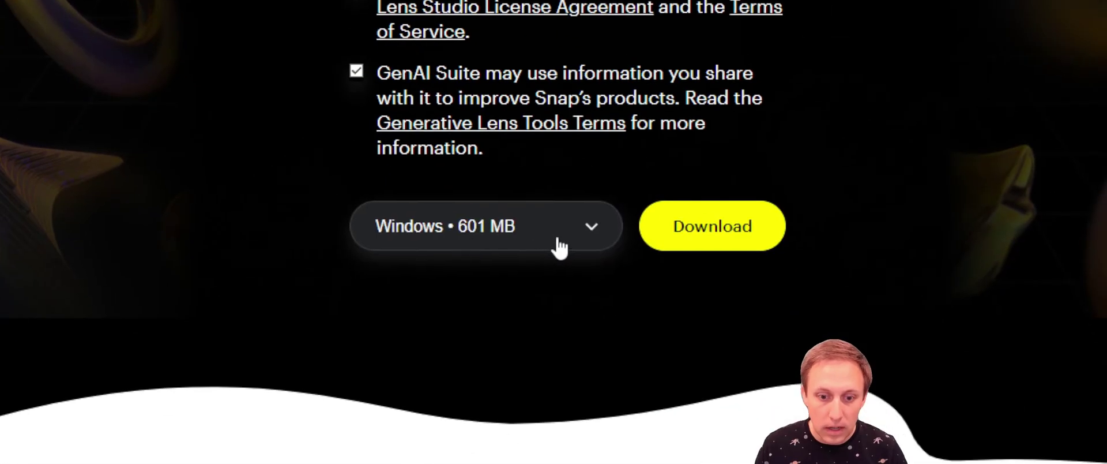
left_click(554, 227)
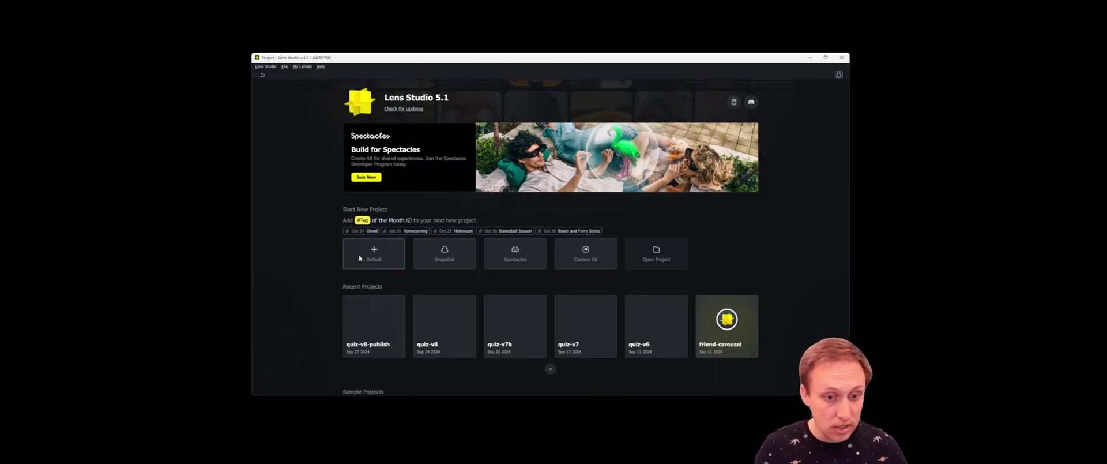
Step: Browse the expanded list of sample projects on the Lens Studio start page, and create a new Default project
scroll(306, 244, "down", 2)
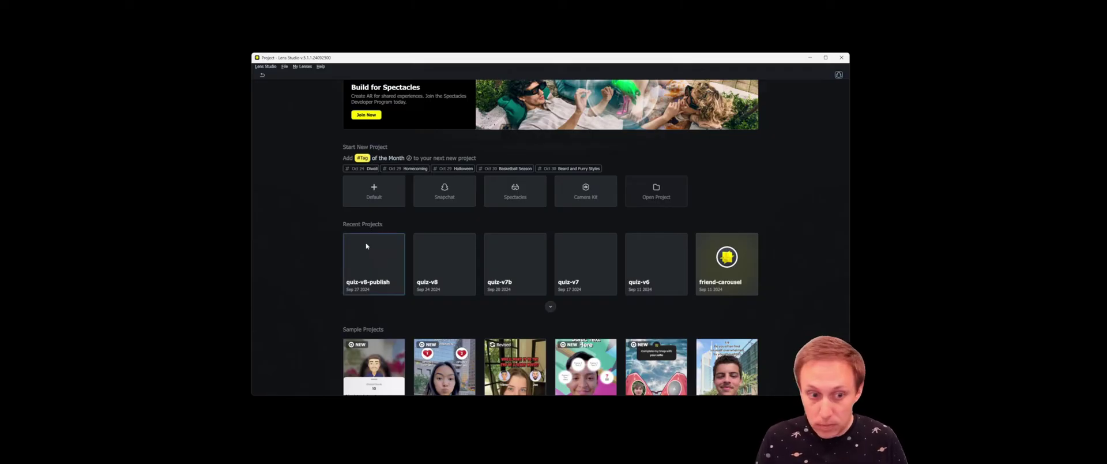
scroll(304, 247, "down", 3)
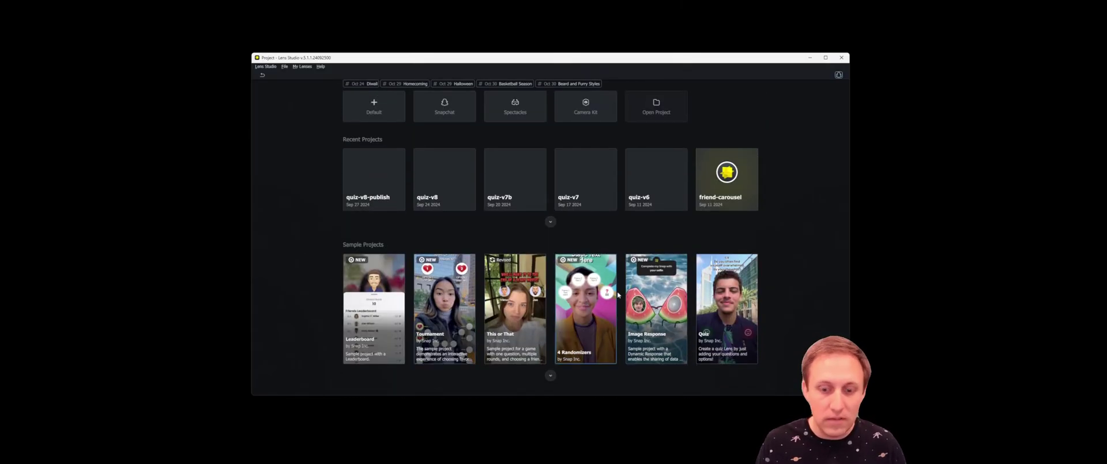
left_click(550, 375)
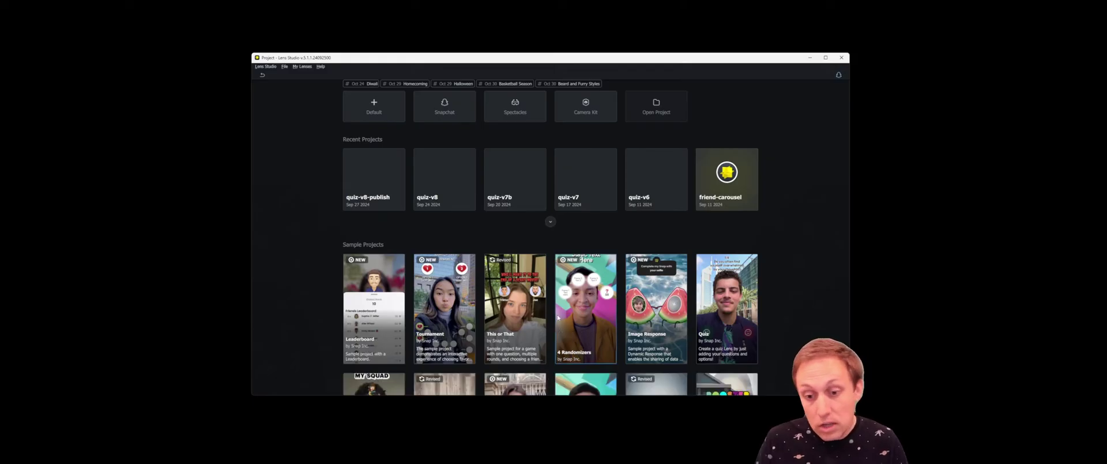
scroll(558, 315, "down", 5)
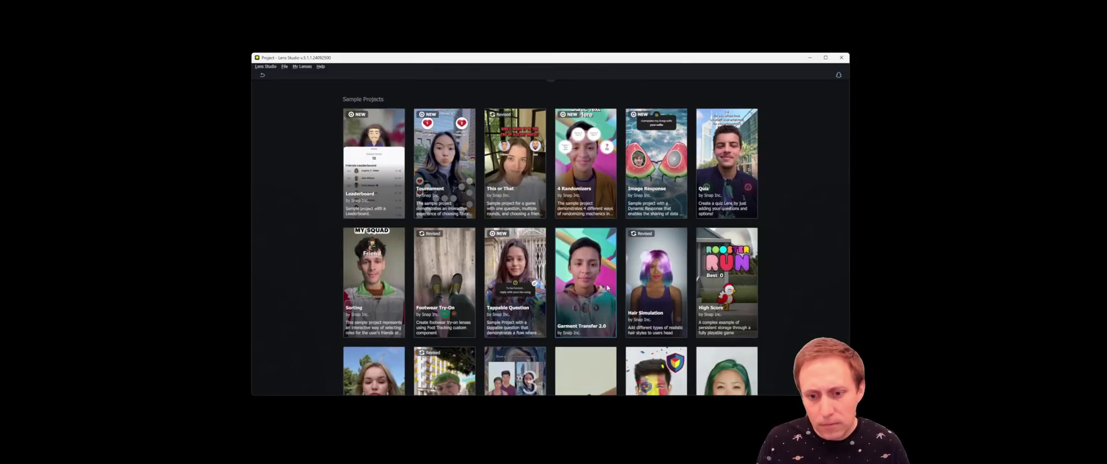
scroll(600, 286, "up", 4)
scroll(599, 286, "up", 6)
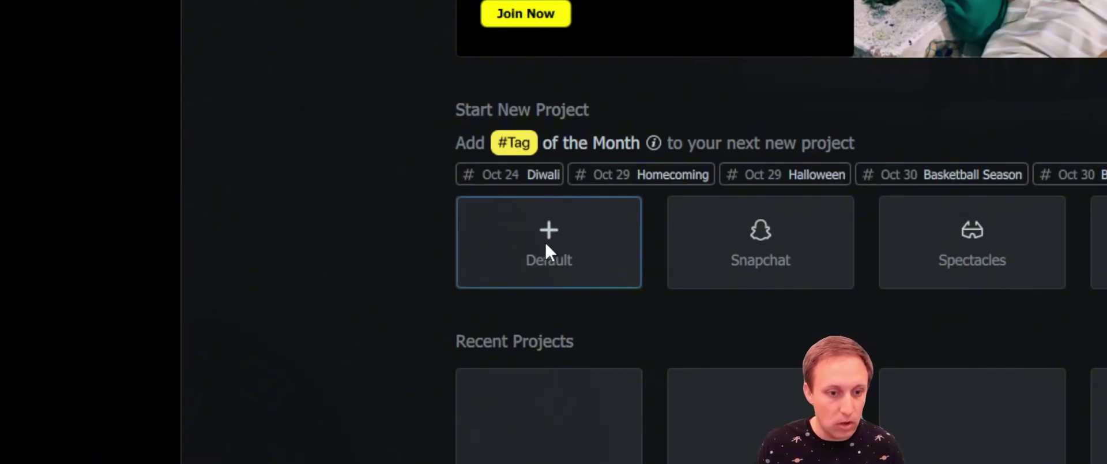
left_click(546, 243)
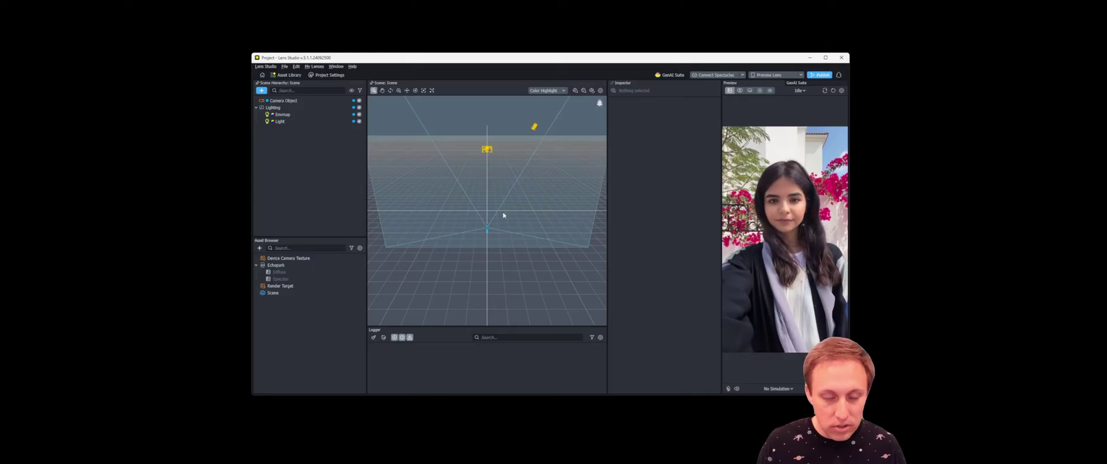
Step: Inspect the empty 3D scene and its camera from an oblique angle, both close up and from farther away
left_click_drag(522, 225, 500, 232, "alt")
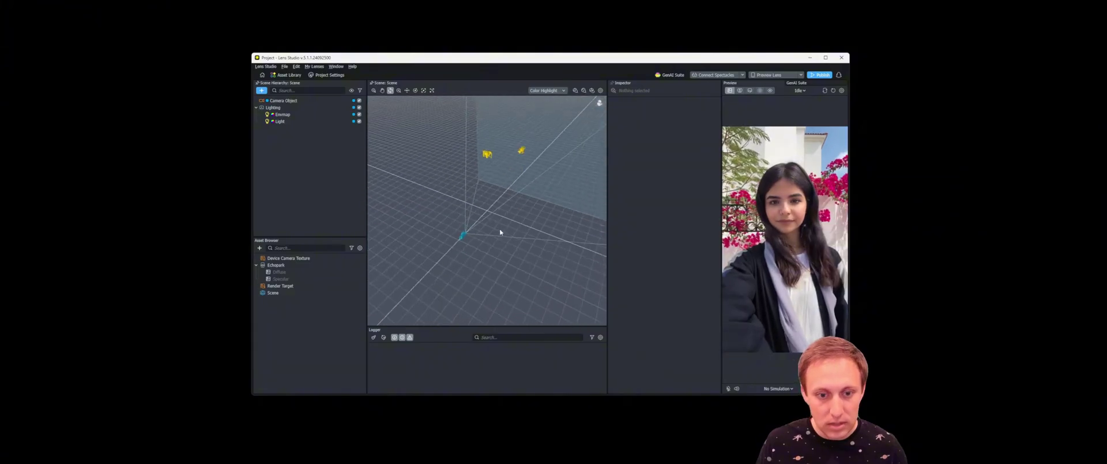
scroll(470, 194, "up", 8)
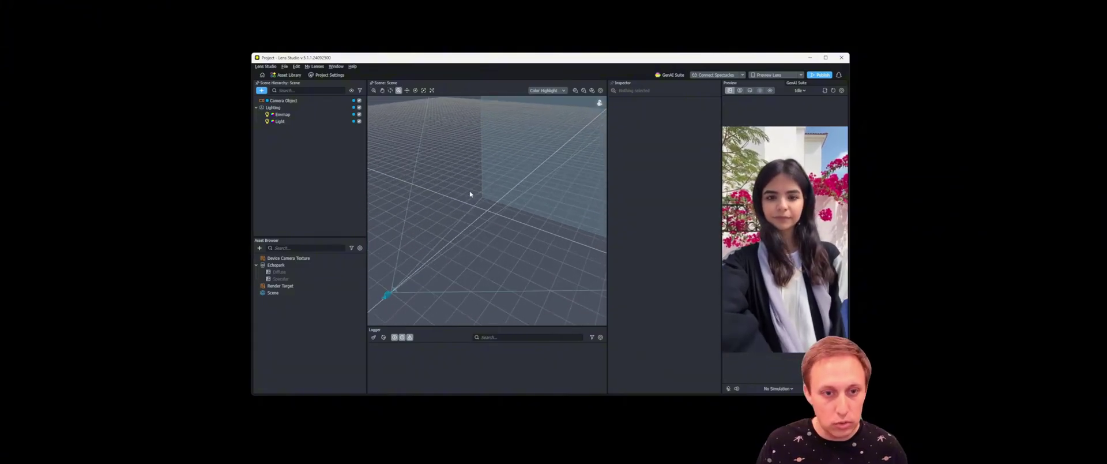
scroll(470, 194, "down", 6)
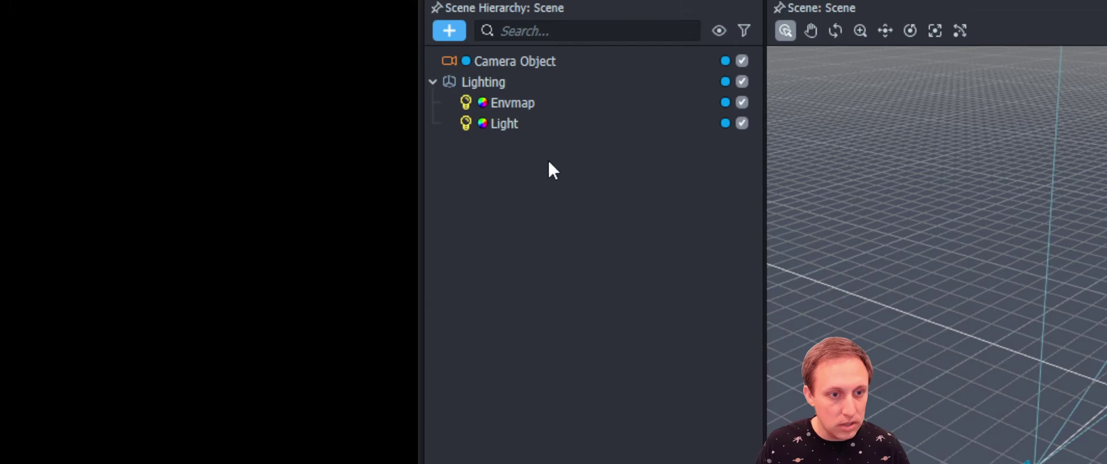
Step: Review the asset types that can be added to the project and display the Camera Object's properties
left_click(566, 84)
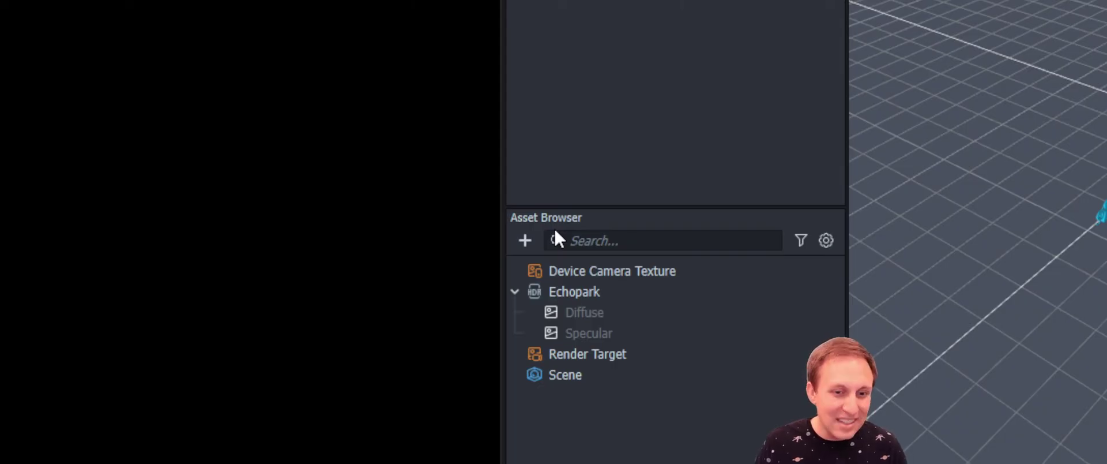
left_click(525, 240)
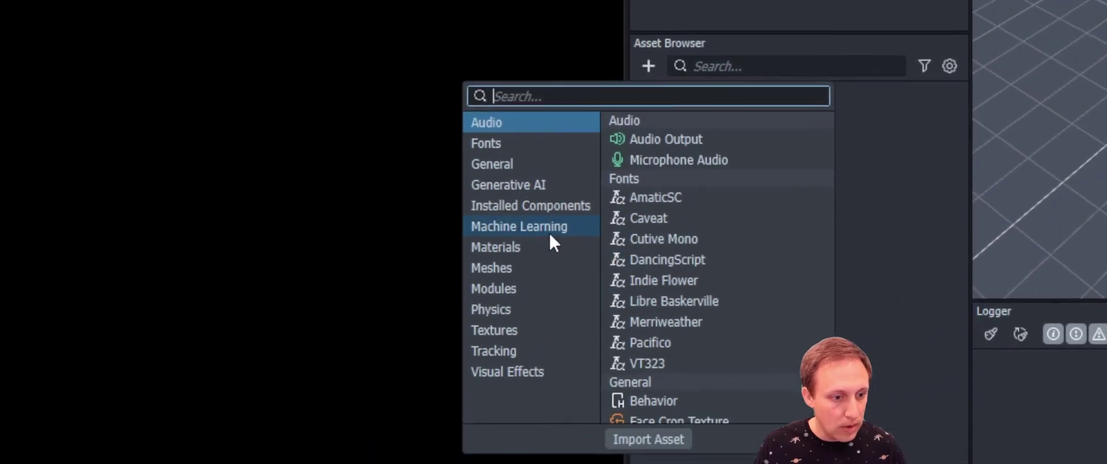
scroll(672, 259, "down", 5)
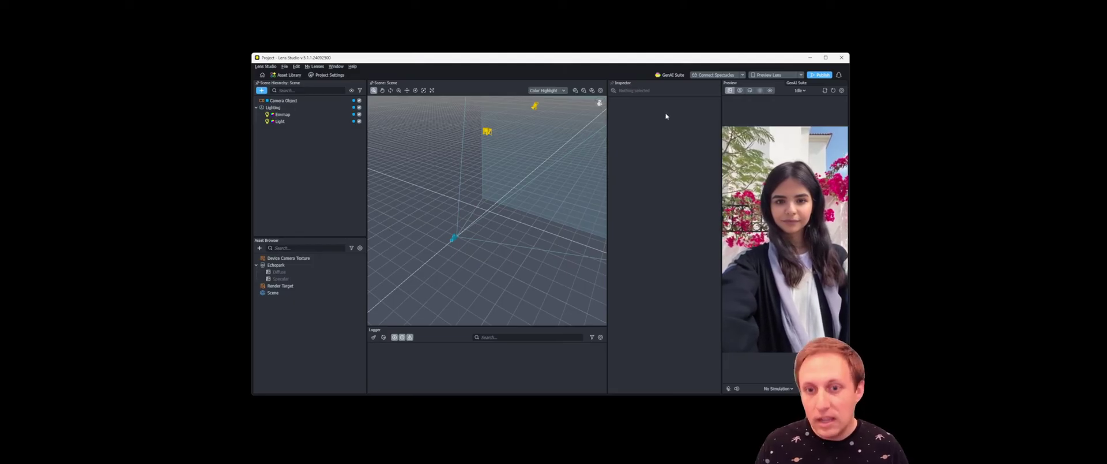
left_click(292, 101)
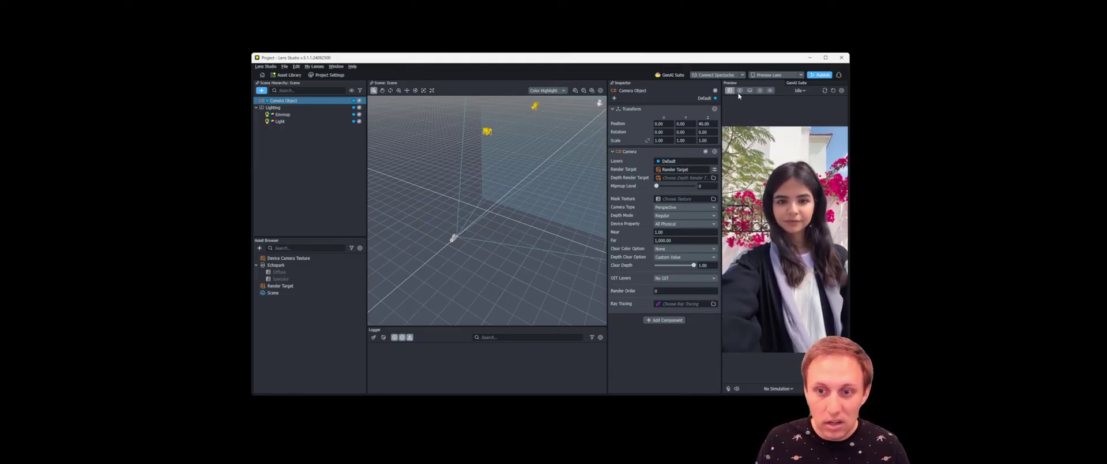
Step: Try the Idle Person 2 and Idle Person 1 clips as the preview source
left_click(803, 91)
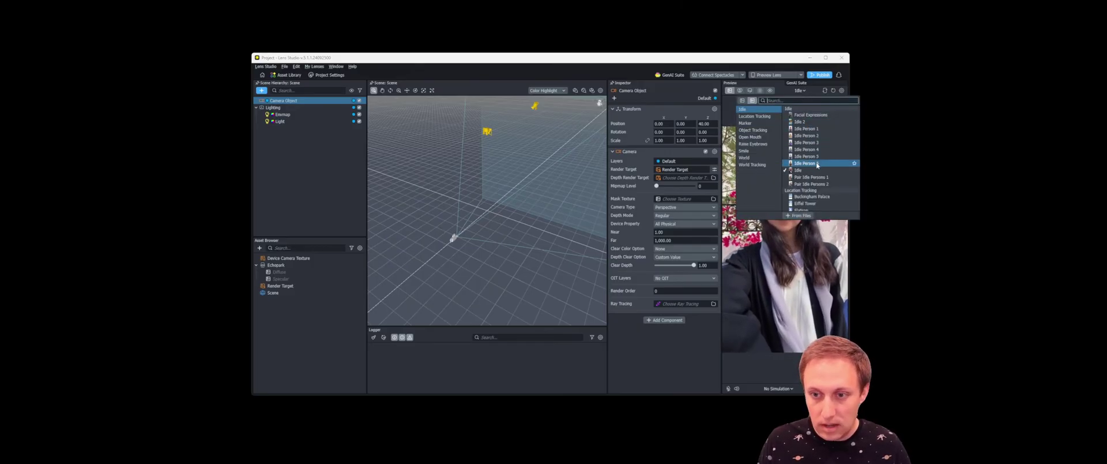
left_click(805, 135)
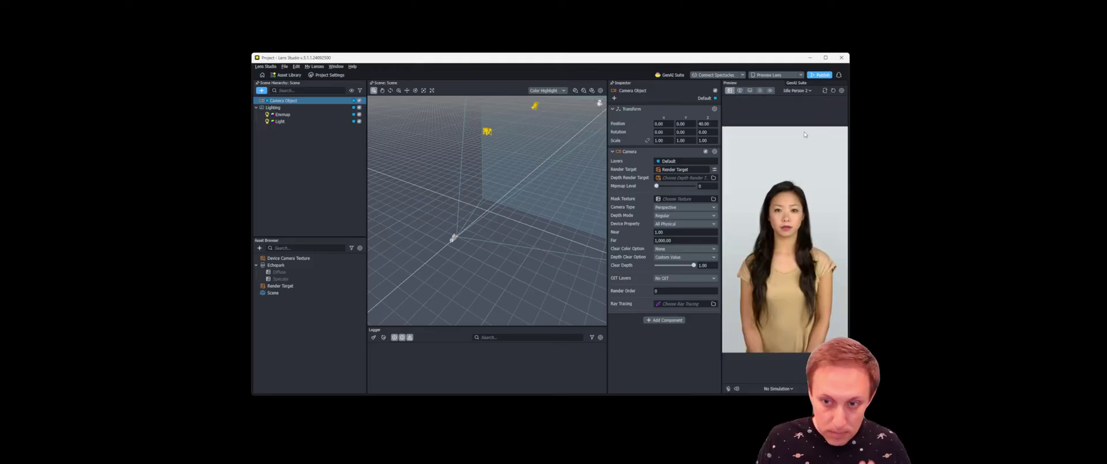
left_click(799, 94)
left_click(803, 131)
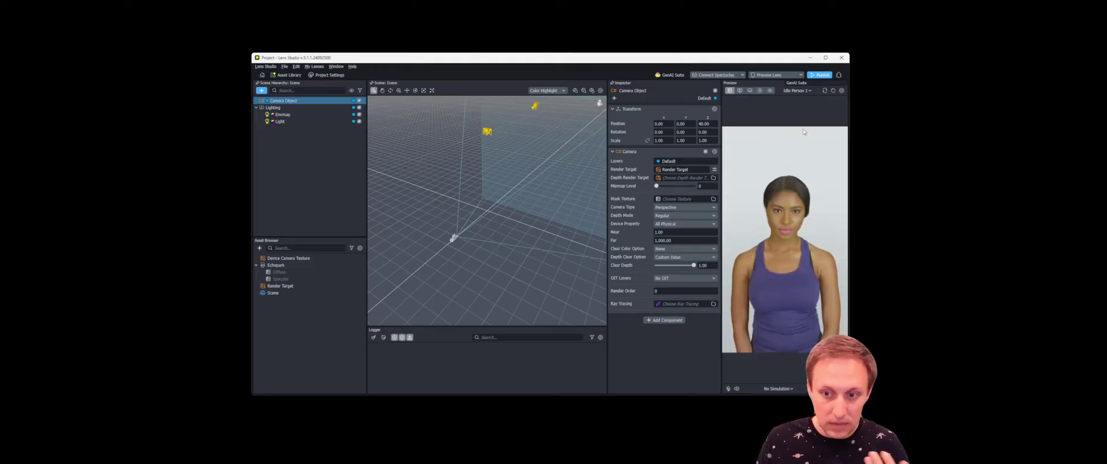
Step: Try a Smile Person clip from the Smile category as the preview source
left_click(801, 91)
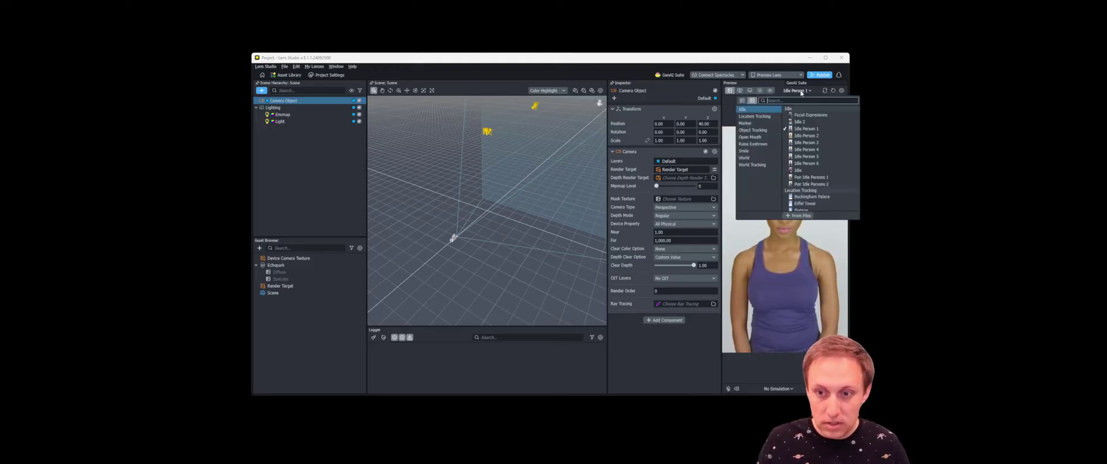
left_click(751, 151)
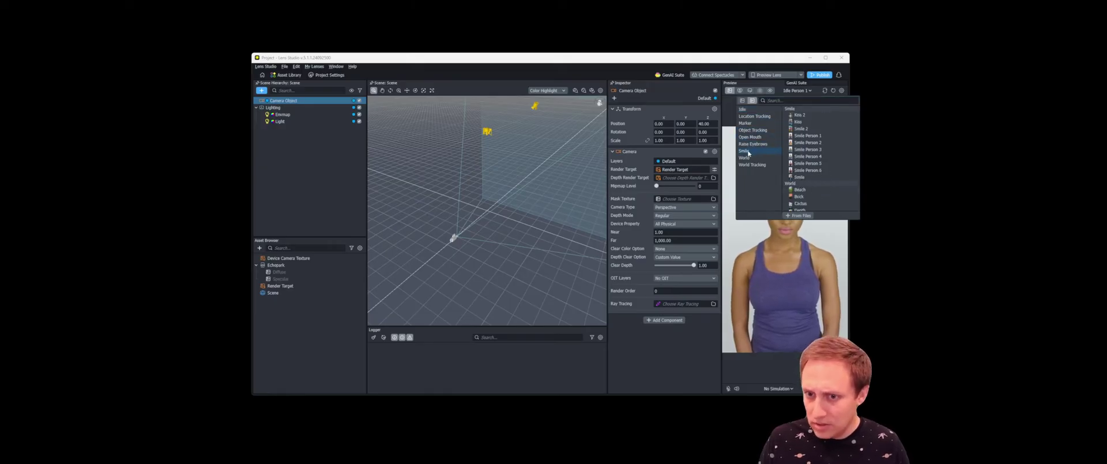
left_click(809, 143)
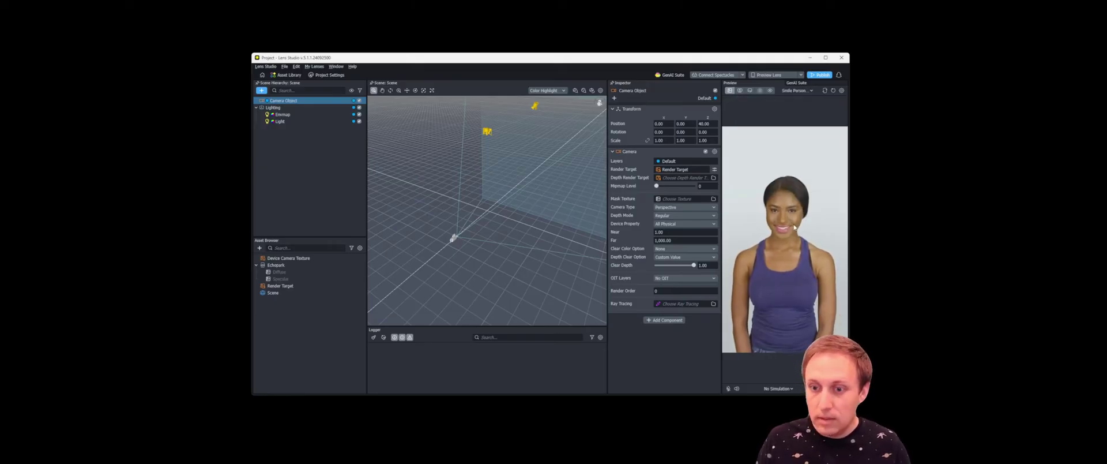
Step: Look through the available preview clips and set the preview source to Idle
left_click(797, 90)
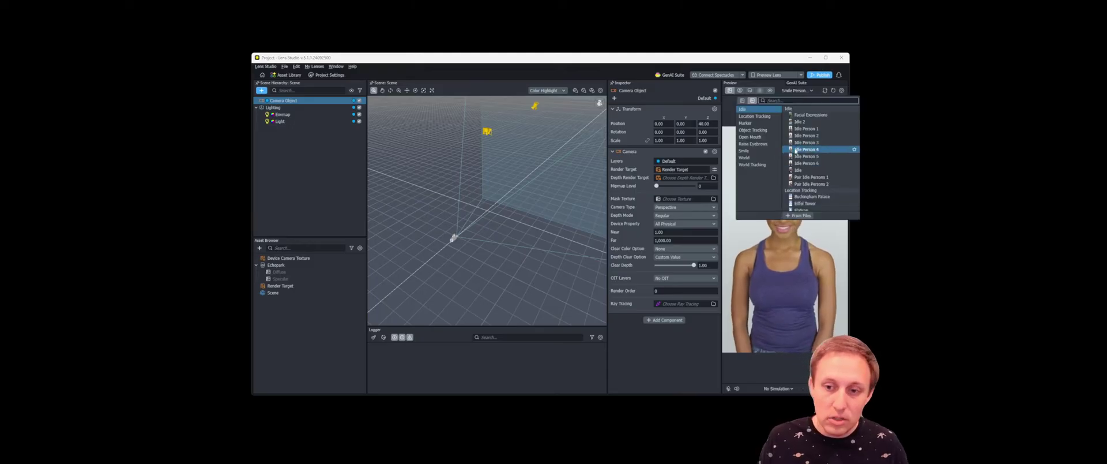
scroll(808, 153, "down", 5)
scroll(828, 156, "up", 5)
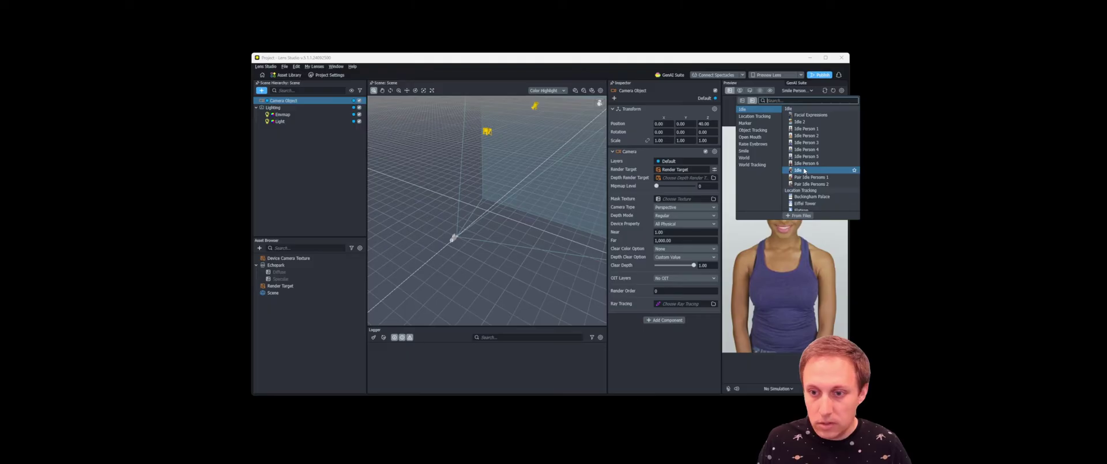
left_click(805, 170)
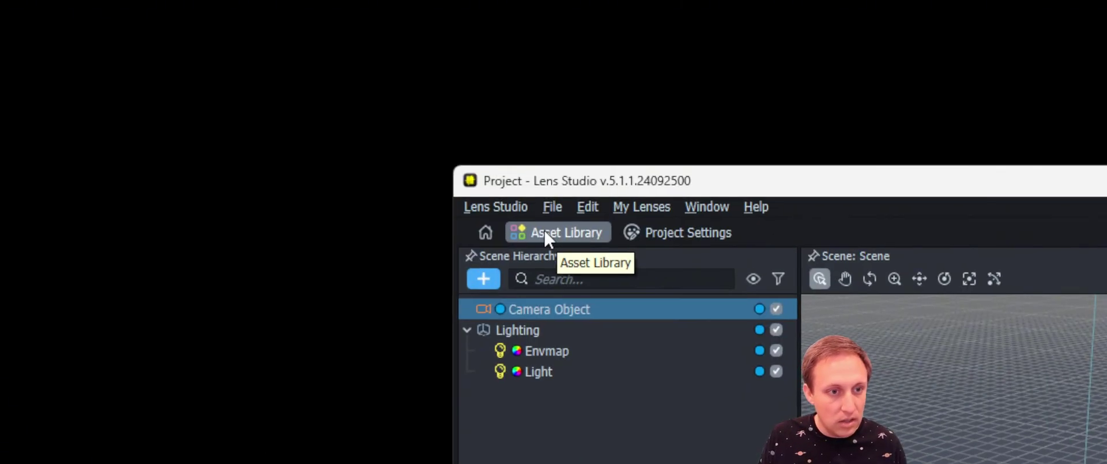
Step: Open the Asset Library and examine the Featured assets and the 3D category, including item descriptions
left_click(546, 232)
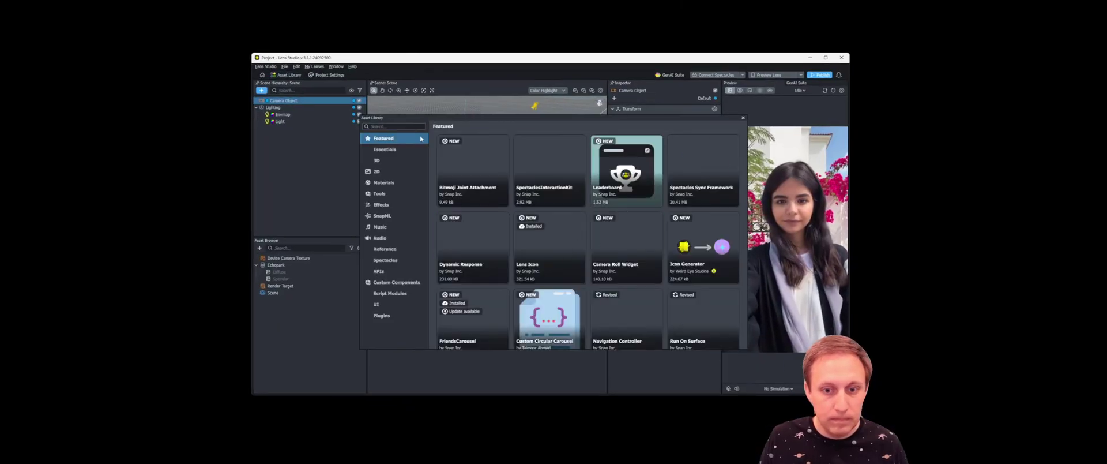
mouse_move(539, 176)
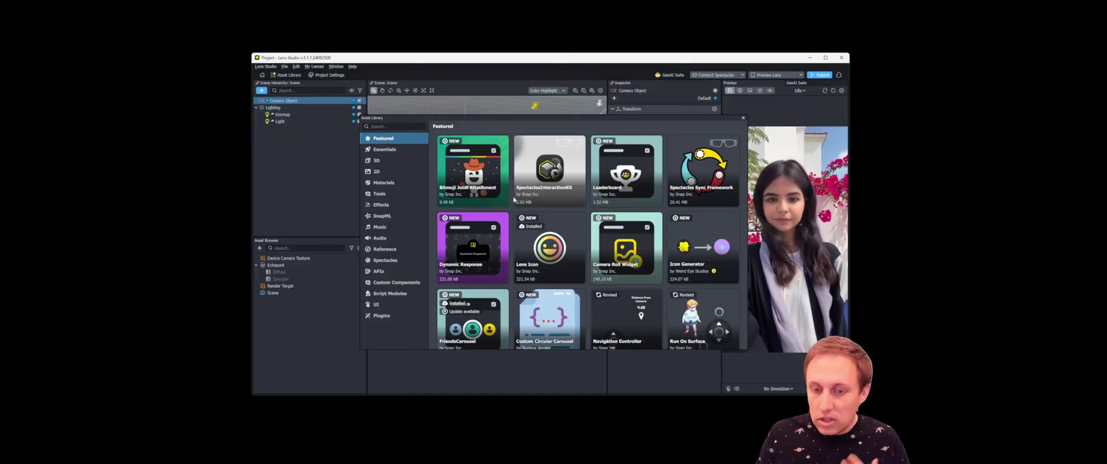
mouse_move(467, 191)
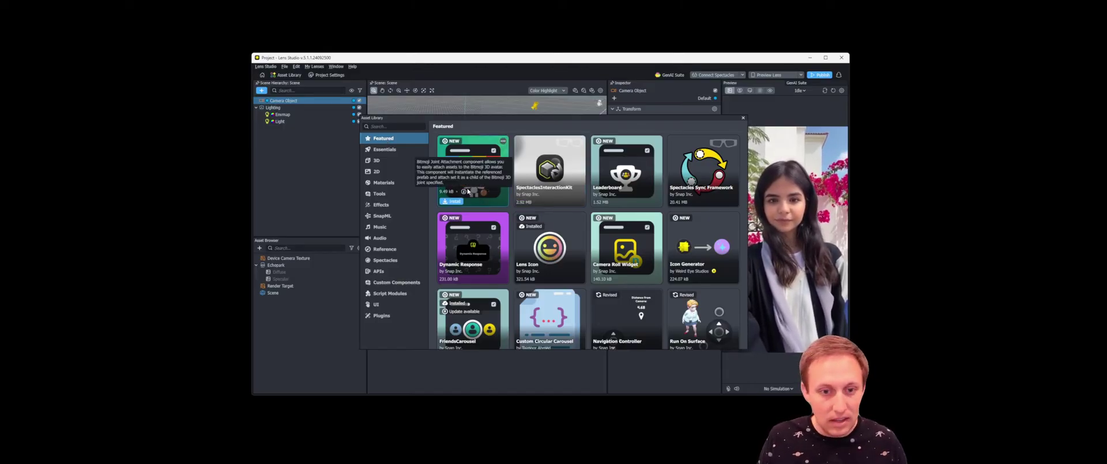
mouse_move(606, 233)
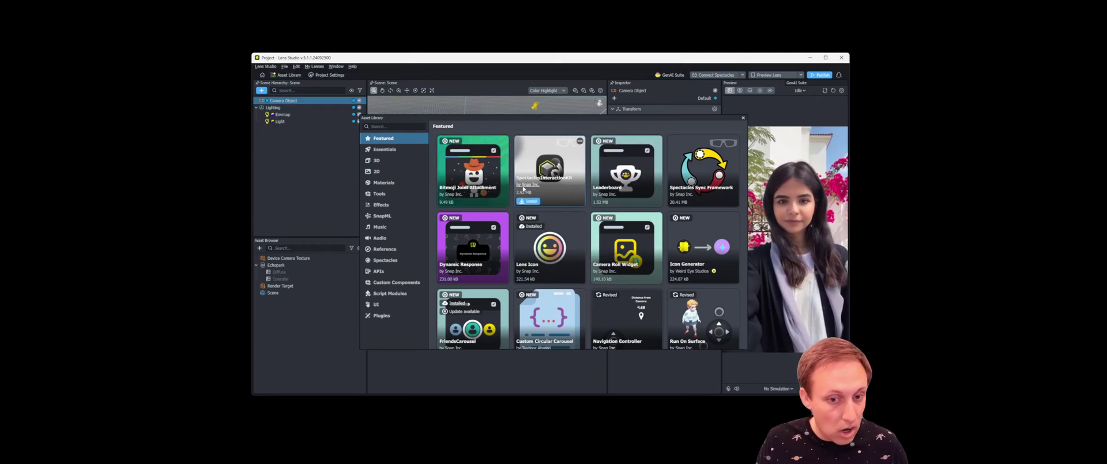
scroll(606, 219, "down", 1)
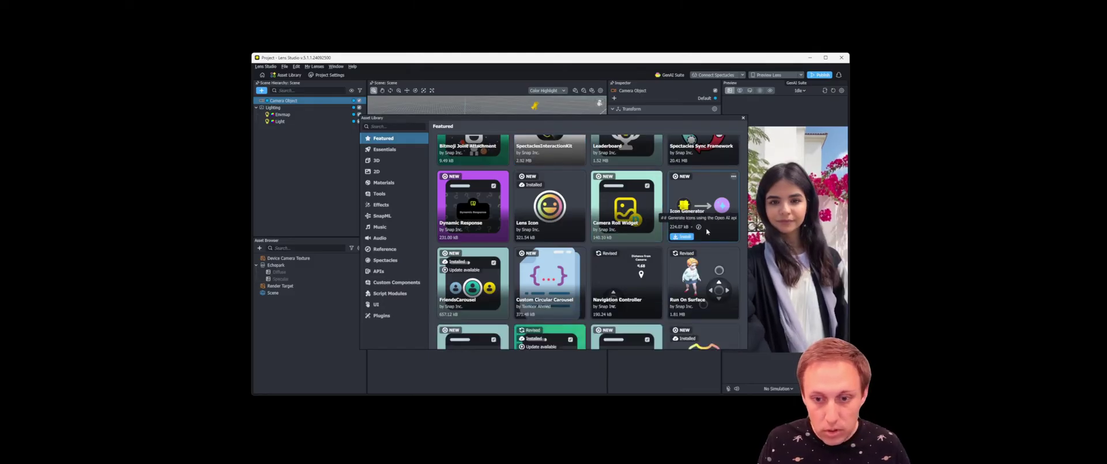
mouse_move(690, 220)
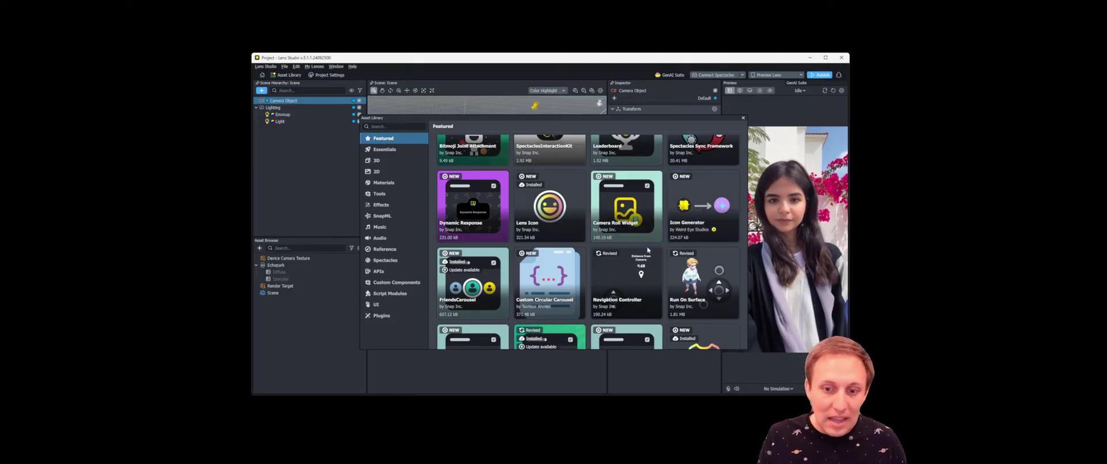
scroll(651, 249, "down", 1)
scroll(650, 249, "down", 4)
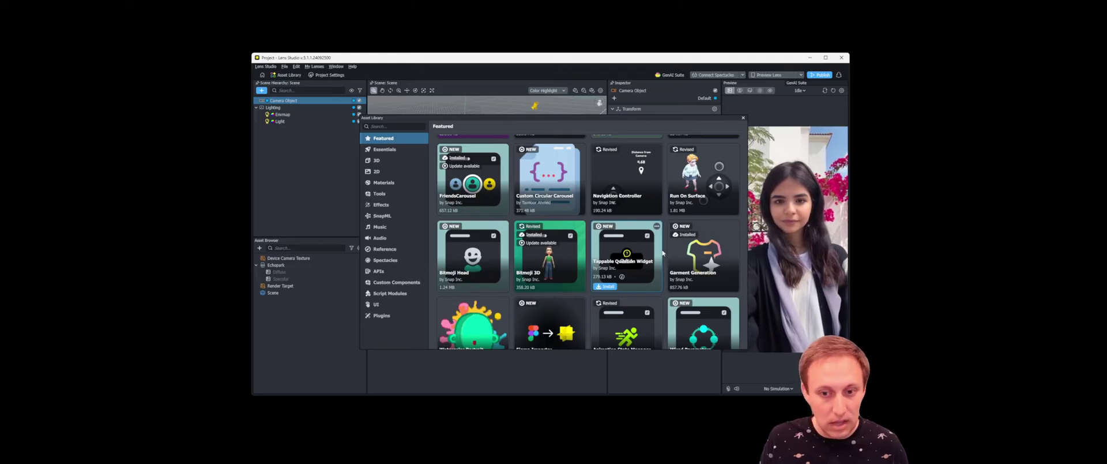
left_click(378, 161)
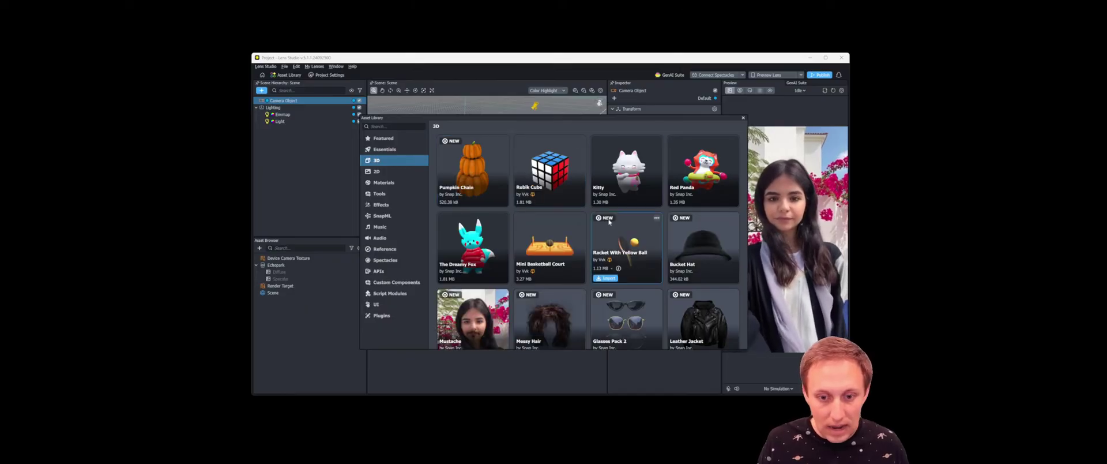
scroll(615, 258, "down", 2)
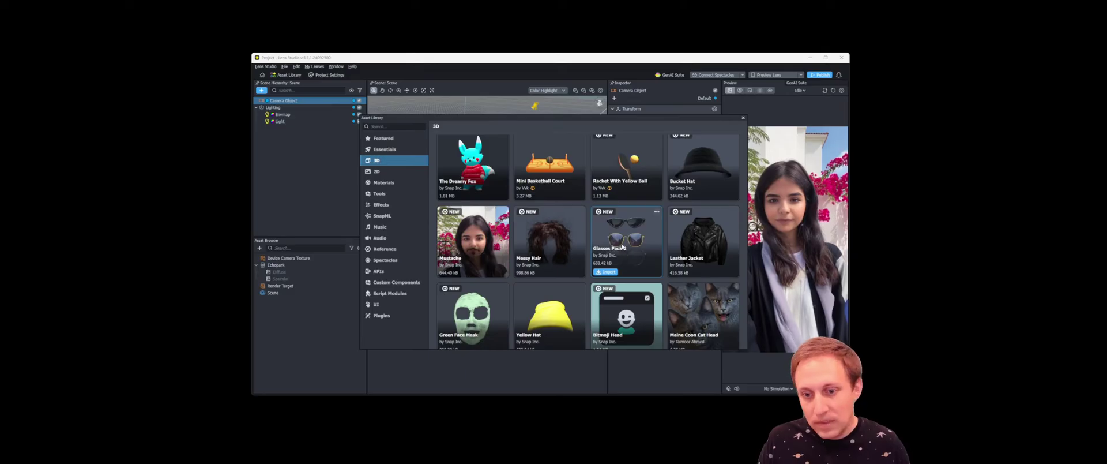
scroll(634, 248, "up", 1)
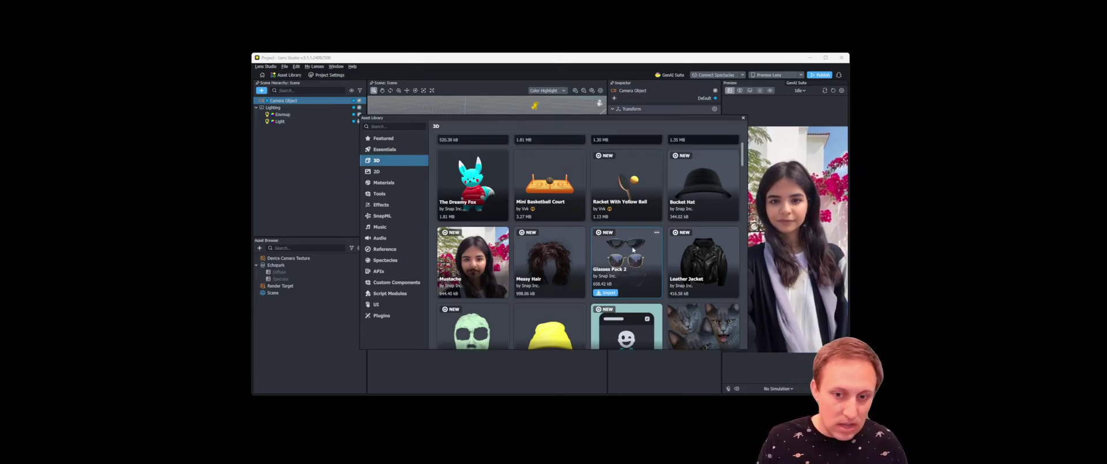
Step: Search the Asset Library for "glasses", show all matching assets and import Glasses Pack 2
left_click(388, 127)
type("gl")
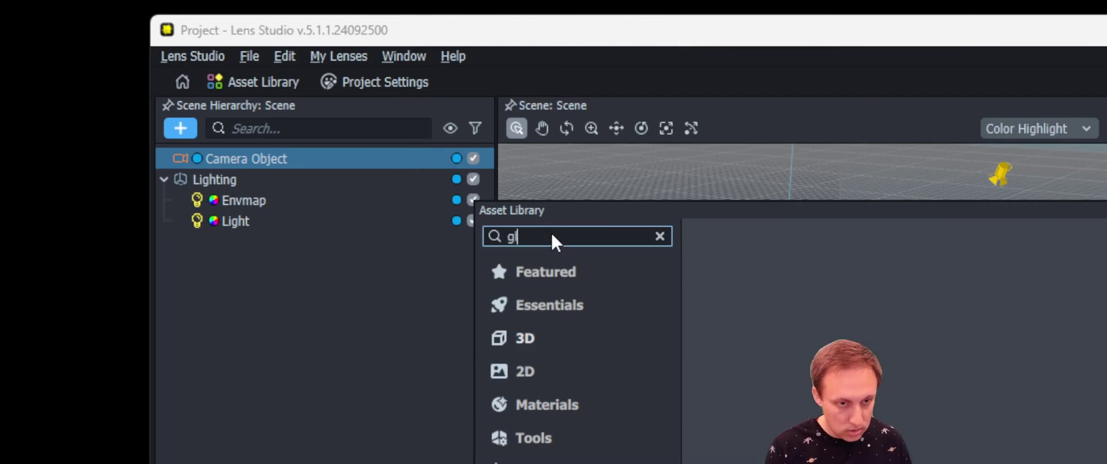
type("asses")
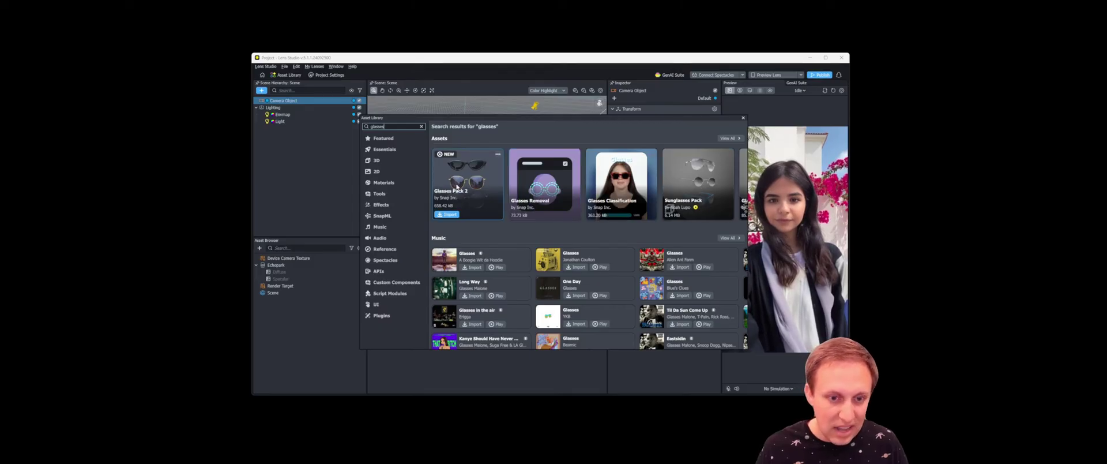
left_click(729, 139)
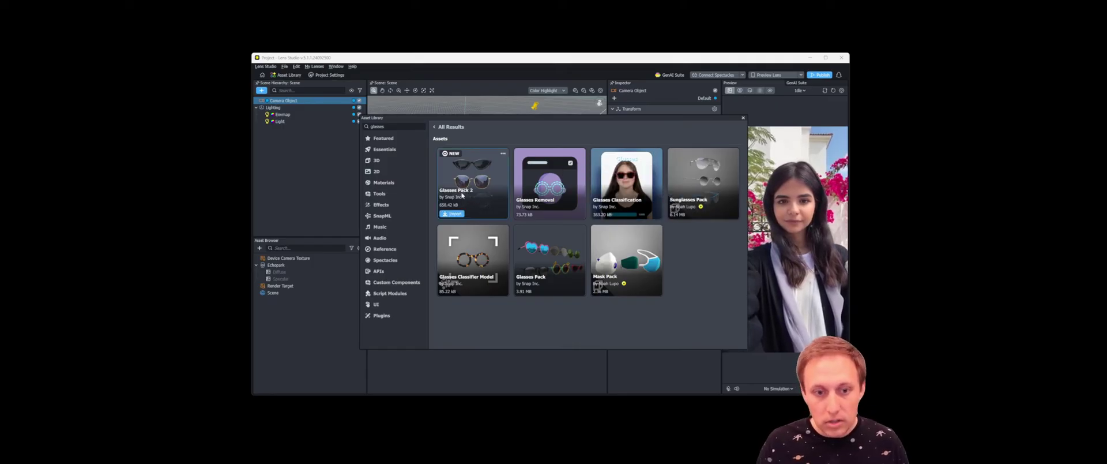
left_click(452, 214)
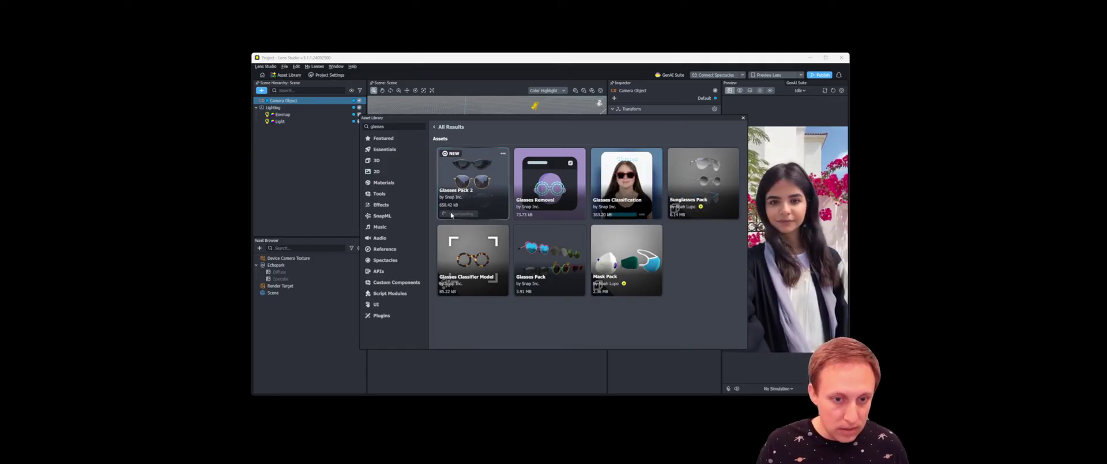
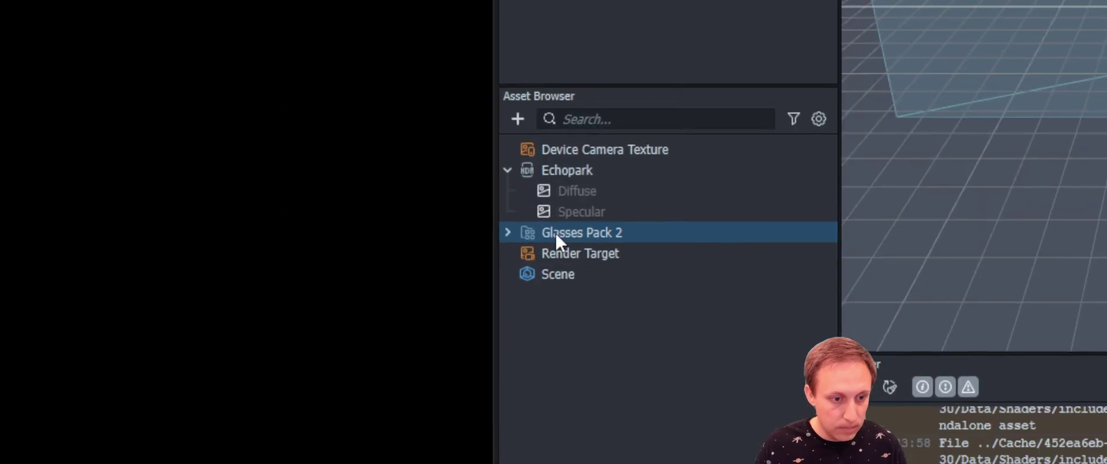
Step: Examine the contents of the imported Glasses Pack 2, including its Glasses 3 materials and the package's available actions
left_click(508, 231)
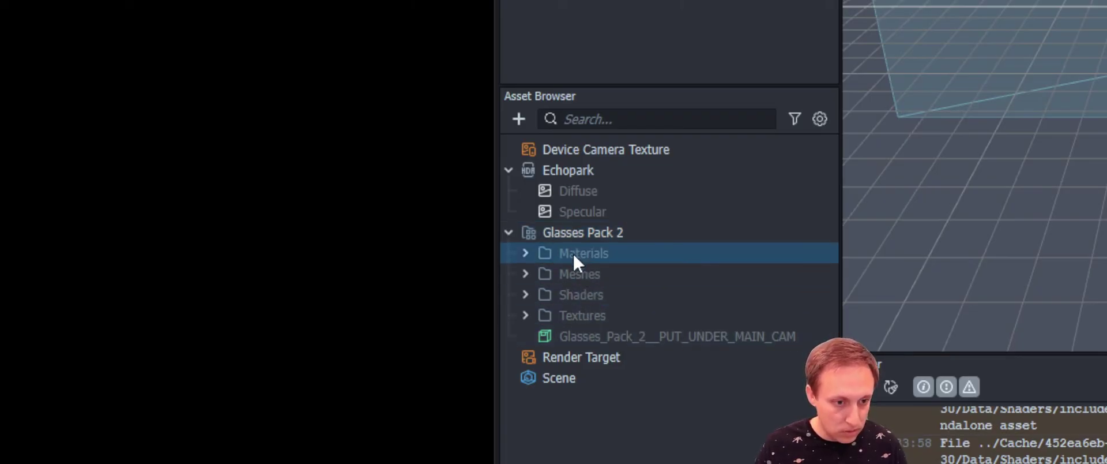
left_click(525, 252)
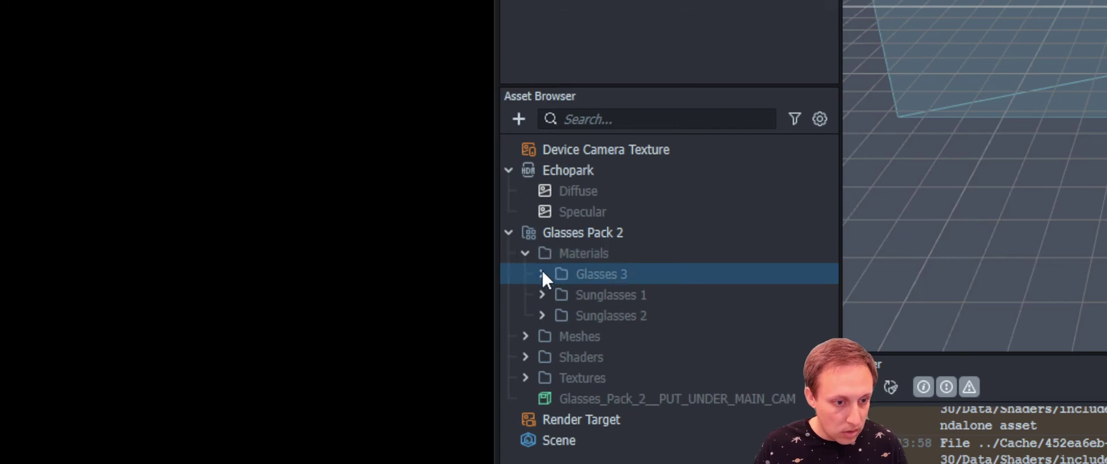
left_click(541, 273)
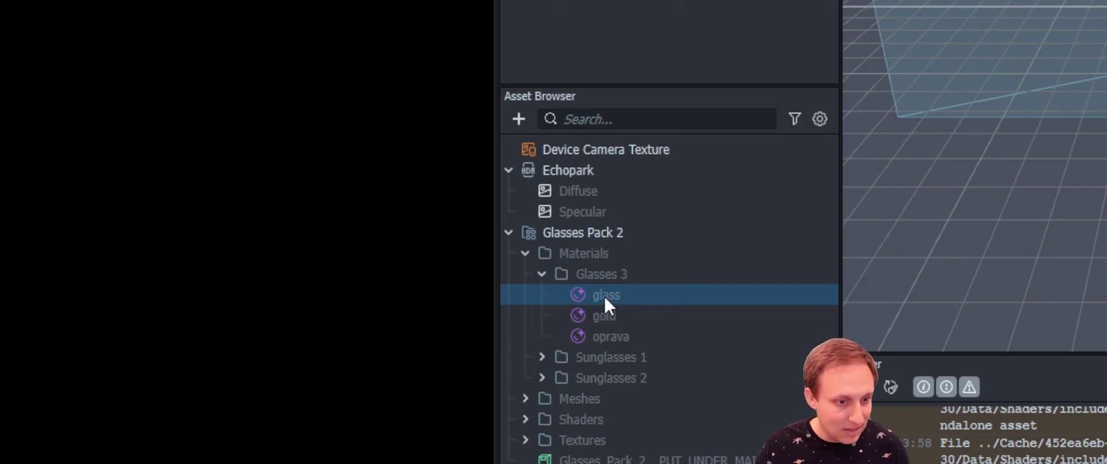
left_click(583, 291)
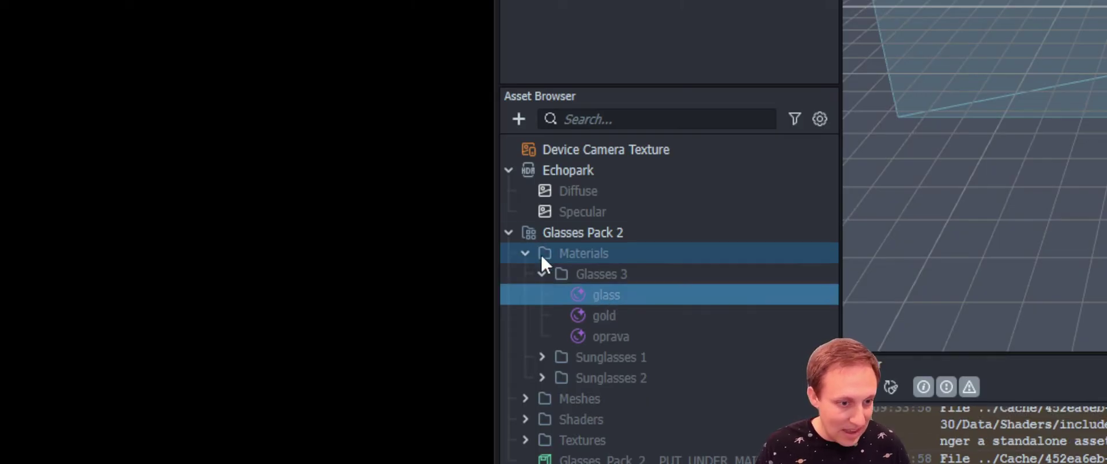
right_click(568, 229)
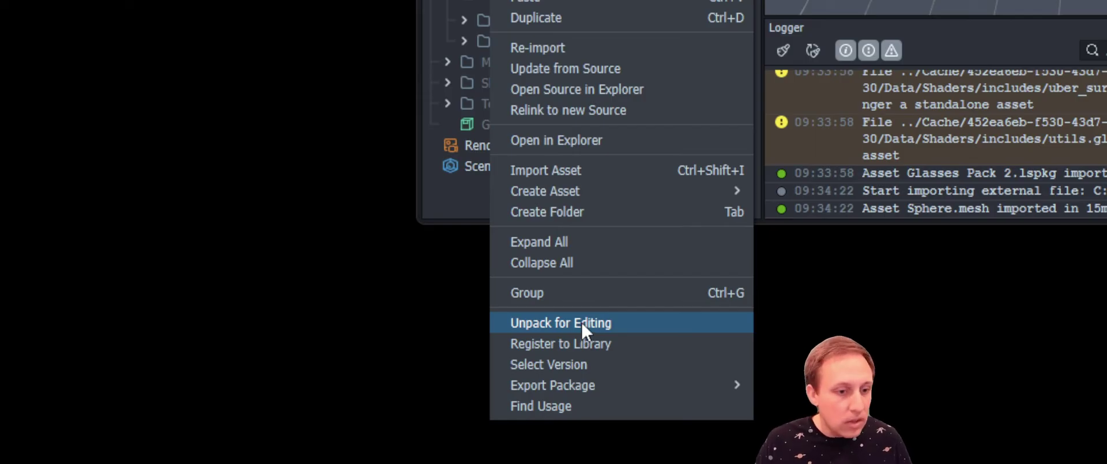
key("F2")
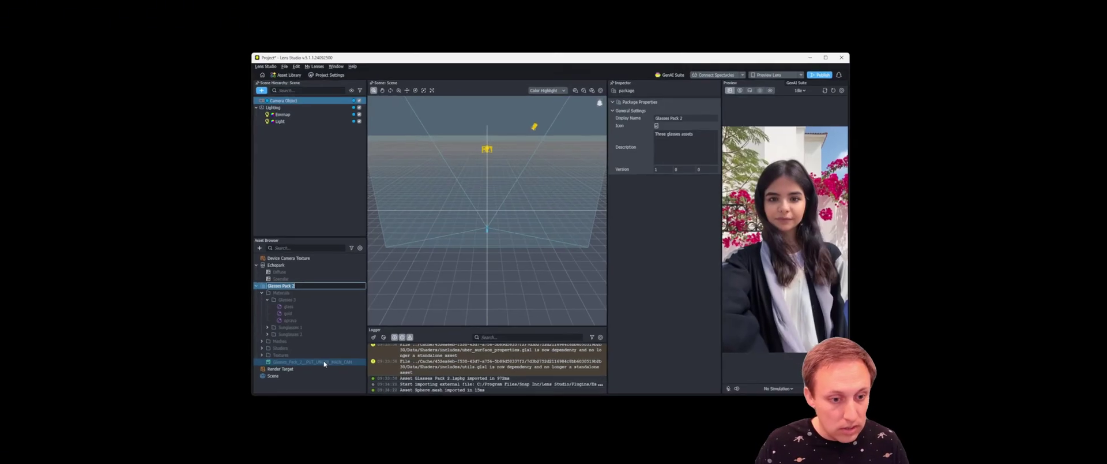
Step: Place the Glasses_Pack_2__PUT_UNDER_MAIN_CAM prefab under the Camera Object in the scene hierarchy
left_click_drag(324, 363, 284, 102)
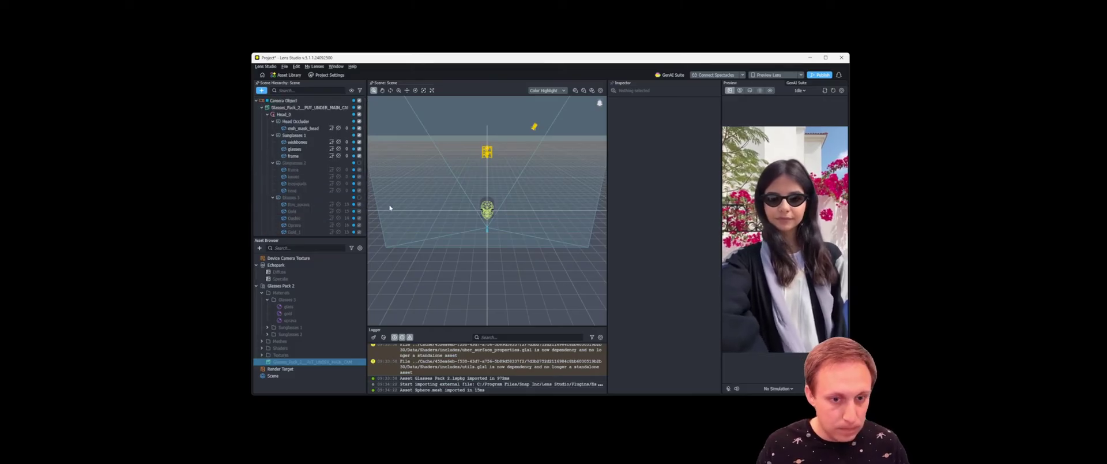
scroll(493, 211, "up", 3)
scroll(494, 212, "up", 6)
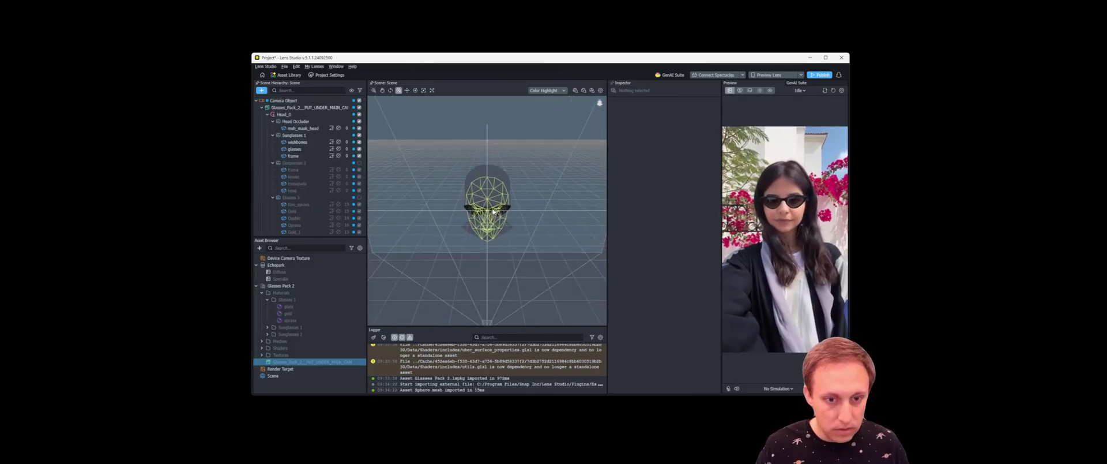
left_click_drag(496, 216, 515, 244, "alt")
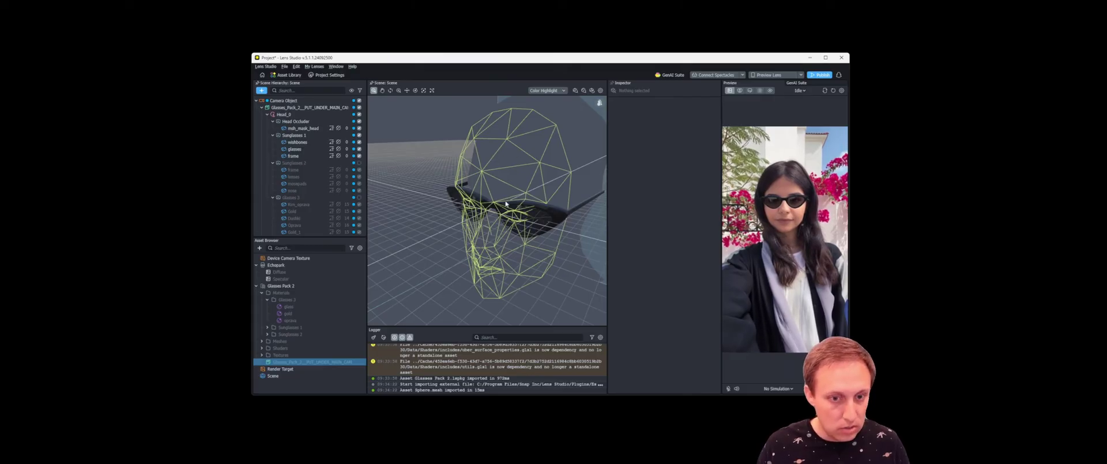
Step: Examine the Head_0 binding, the Head Occluder and its msh_mask_head mesh, including how they sit around the glasses in the scene
left_click(282, 115)
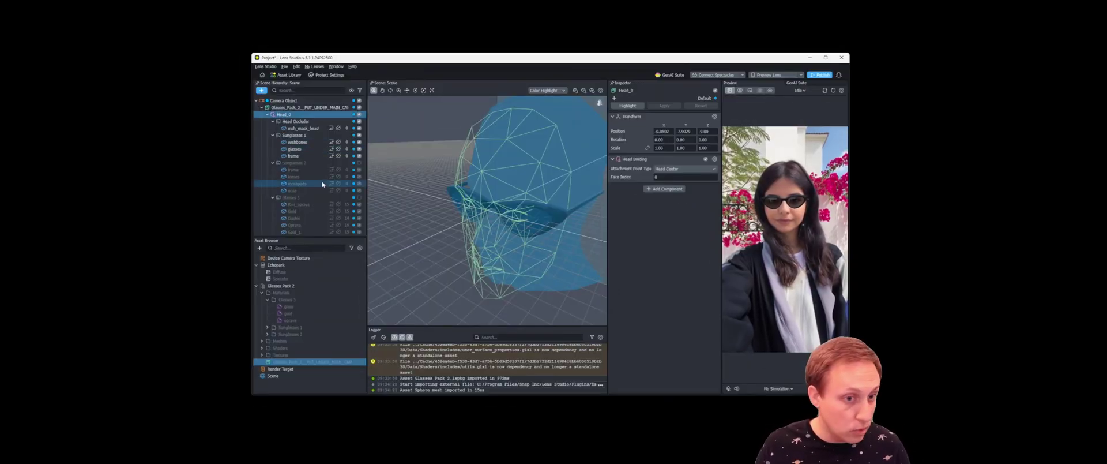
left_click(285, 121)
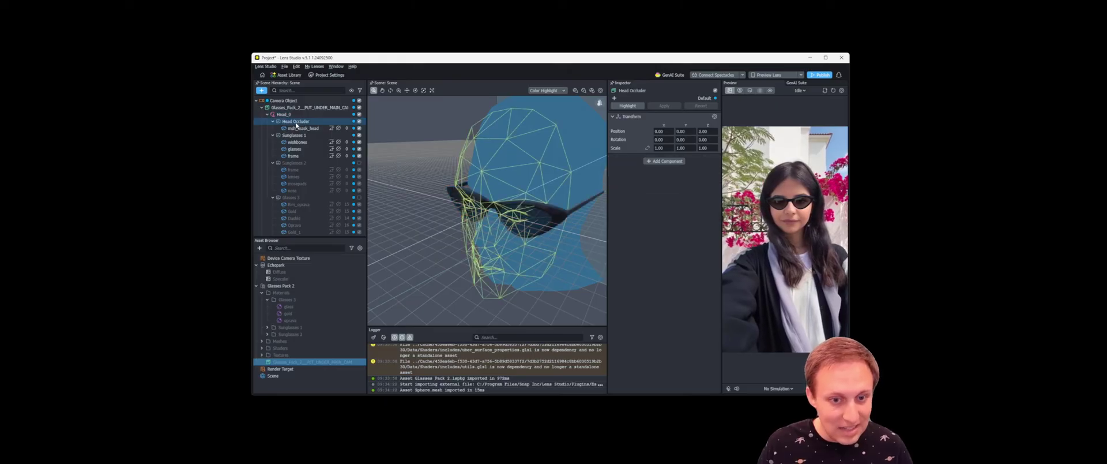
middle_click_drag(559, 258, 546, 191)
middle_click_drag(523, 254, 545, 221)
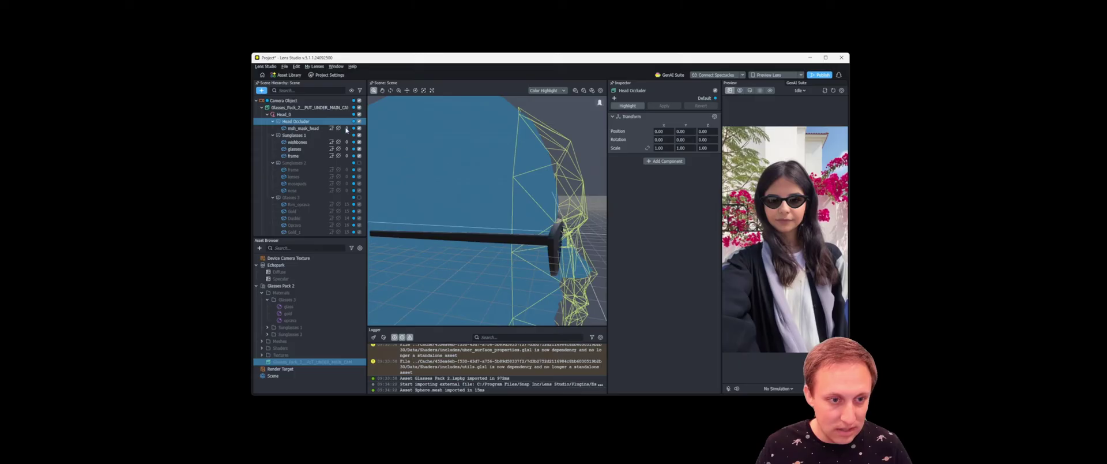
left_click(299, 129)
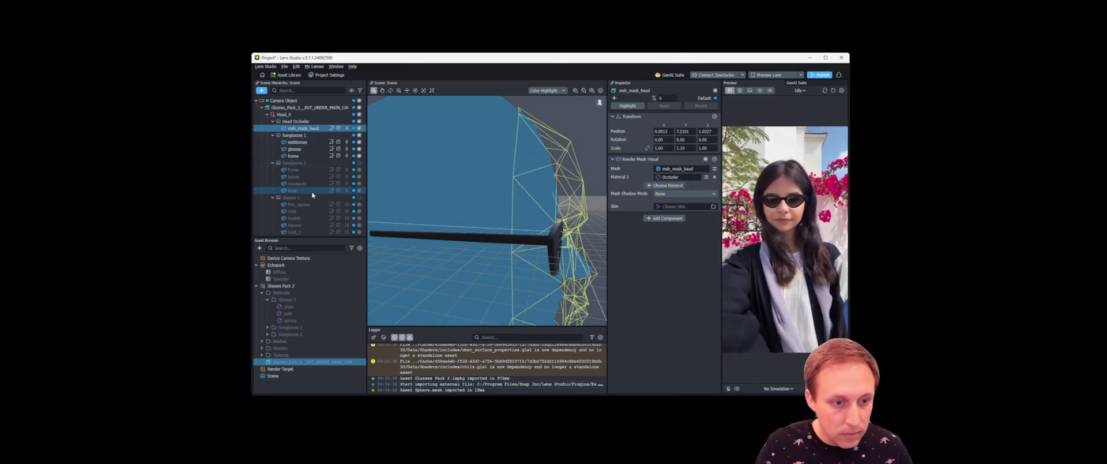
Step: Disable the Sunglasses 1 object and enable Sunglasses 2 in the scene hierarchy
left_click(360, 135)
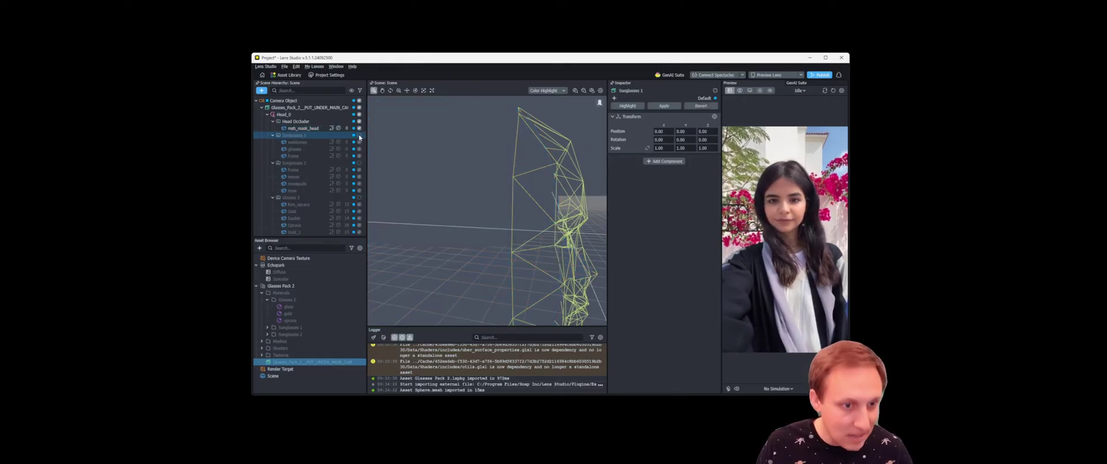
left_click(359, 163)
left_click_drag(522, 231, 490, 252, "alt")
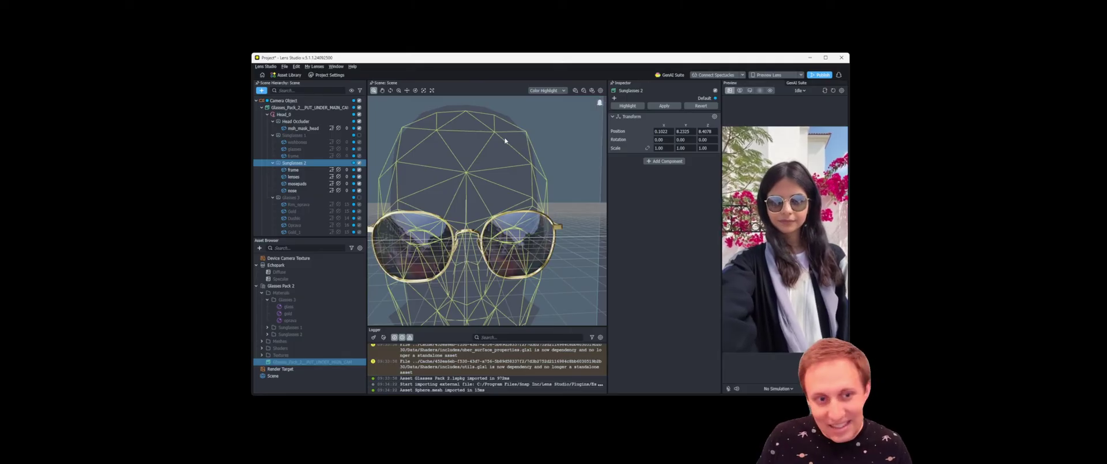
left_click(284, 67)
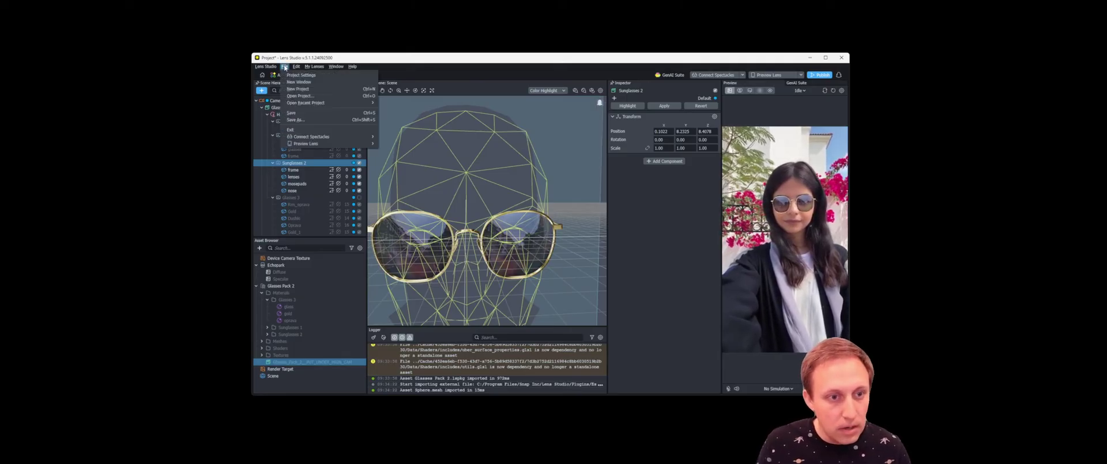
left_click(313, 123)
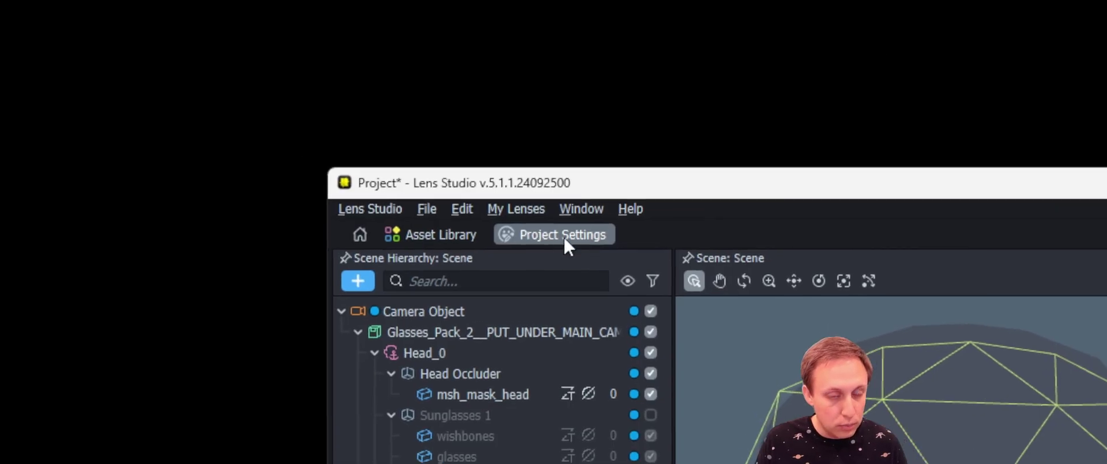
Step: Open the project settings and set the Lens Name to Sunglasses
left_click(547, 234)
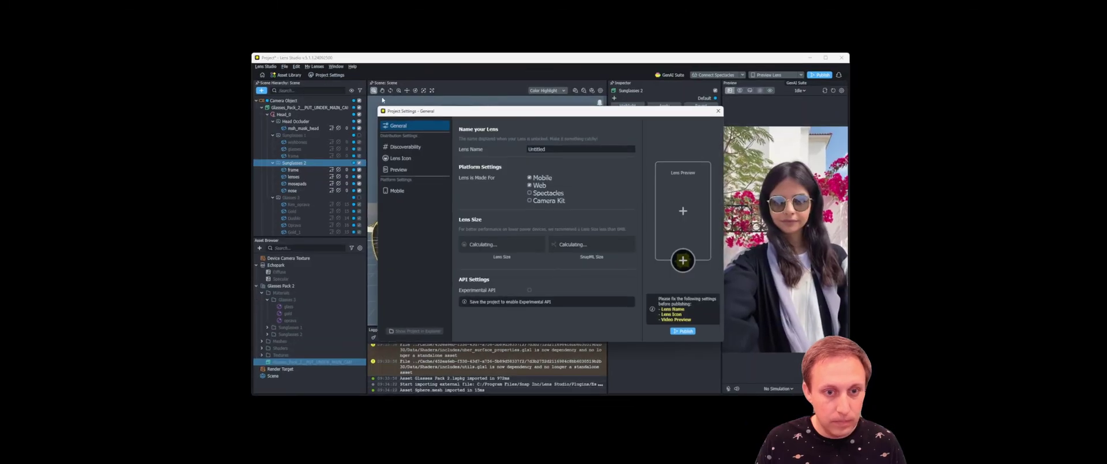
left_click(529, 148)
left_click_drag(557, 151, 473, 149)
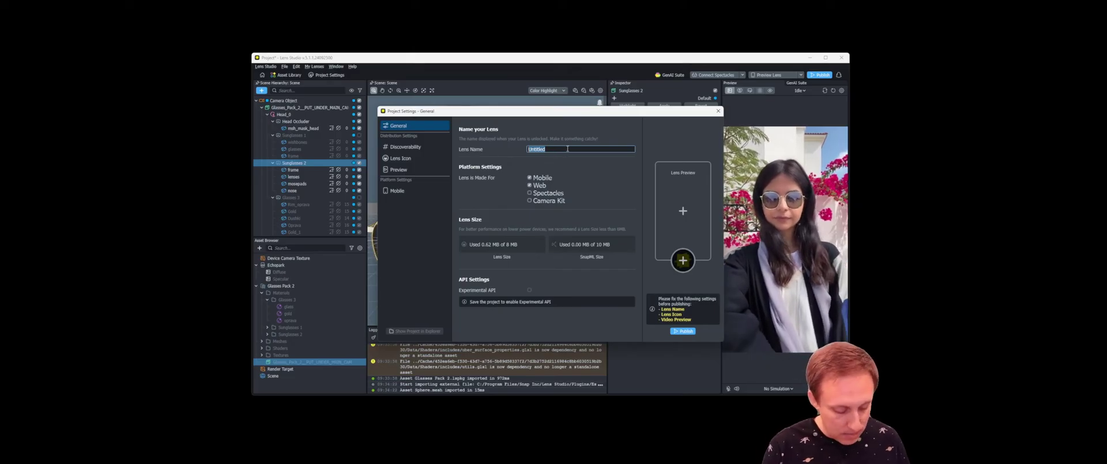
type("Sunglasses")
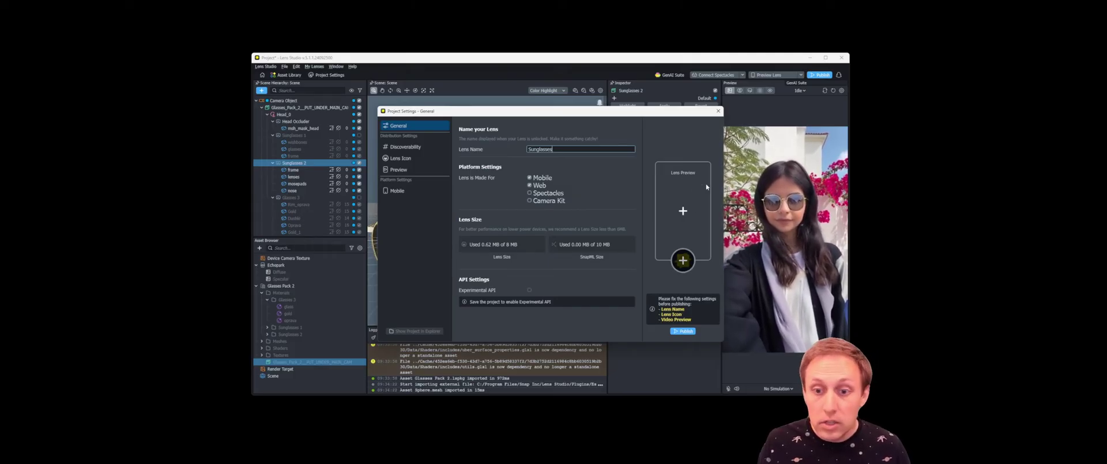
Step: Set the lens preview video to the pre-rendered Idle clip of the woman with long dark hair
left_click(683, 211)
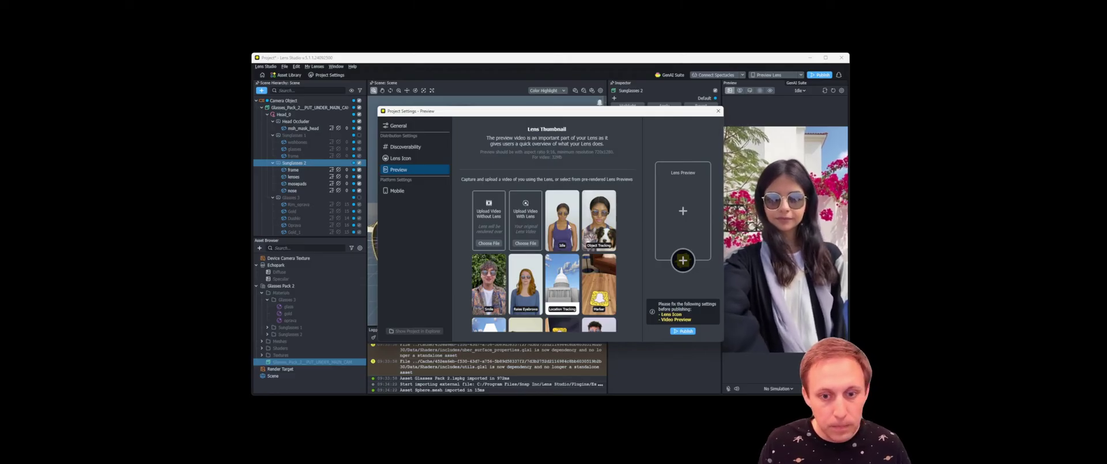
scroll(564, 226, "down", 5)
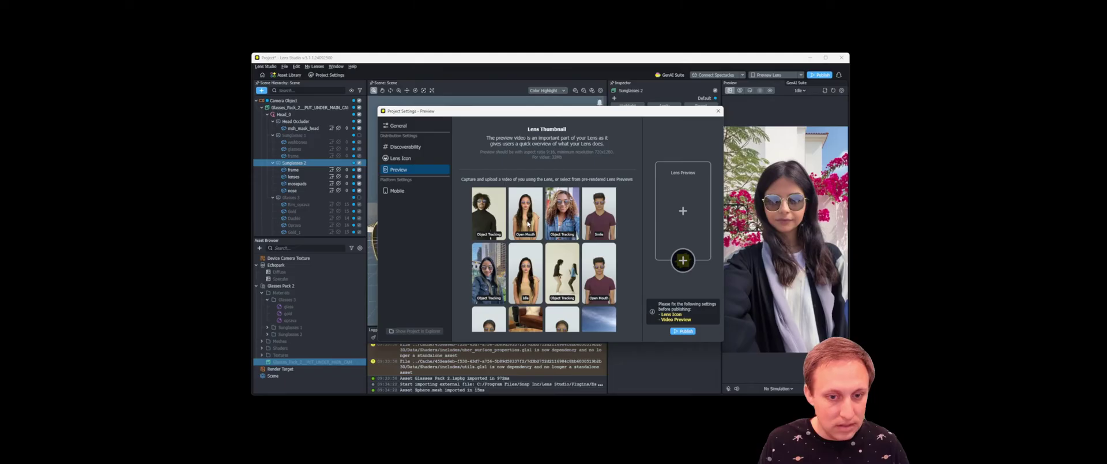
scroll(529, 222, "down", 3)
left_click(529, 223)
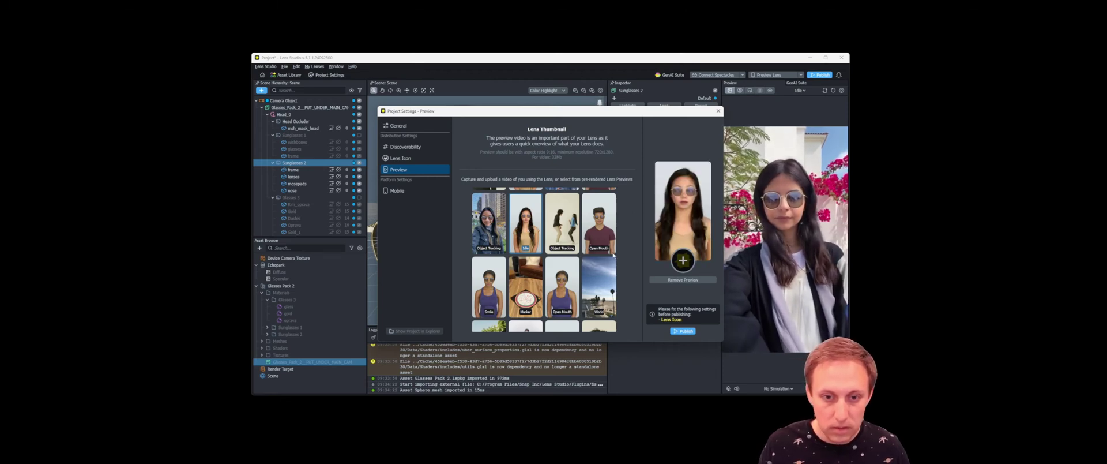
scroll(603, 257, "down", 5)
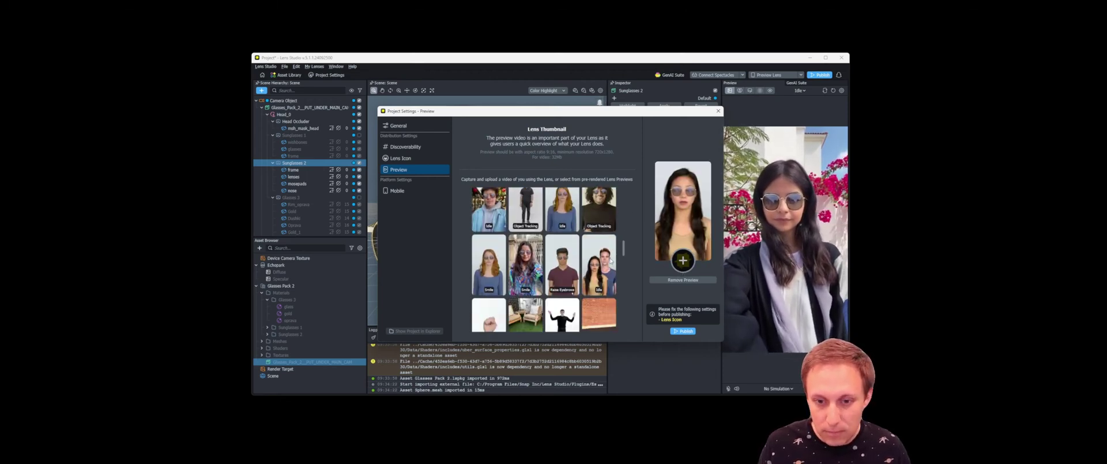
scroll(600, 258, "up", 5)
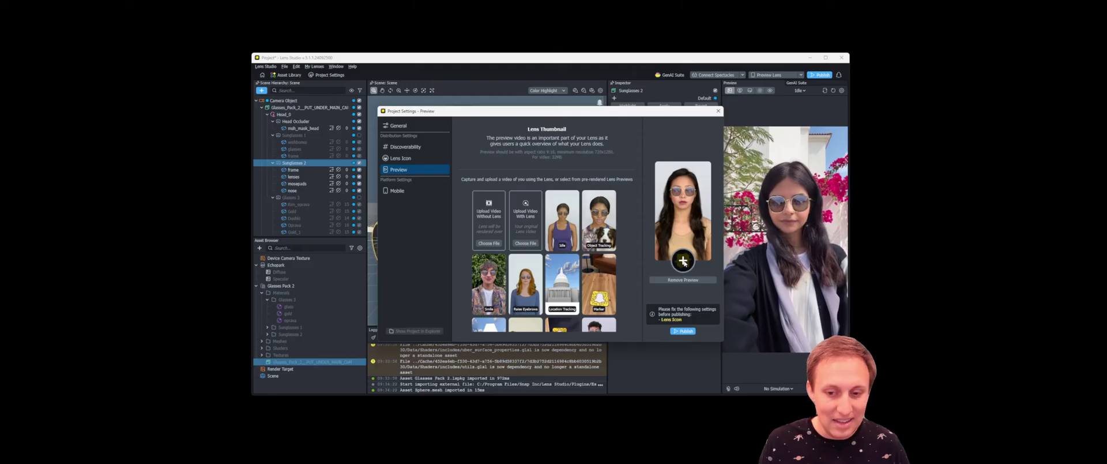
Step: Close the project settings and take a screenshot of the lens preview
left_click(719, 111)
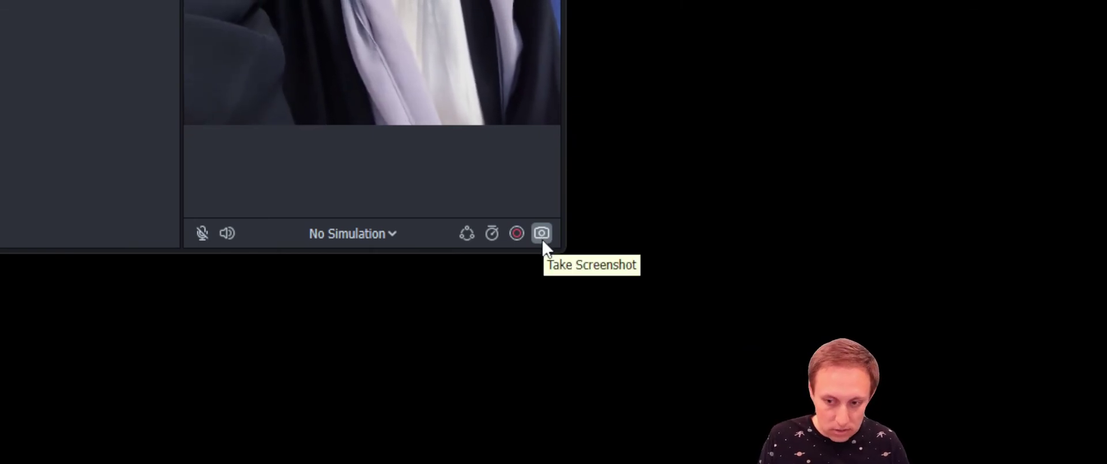
left_click(542, 233)
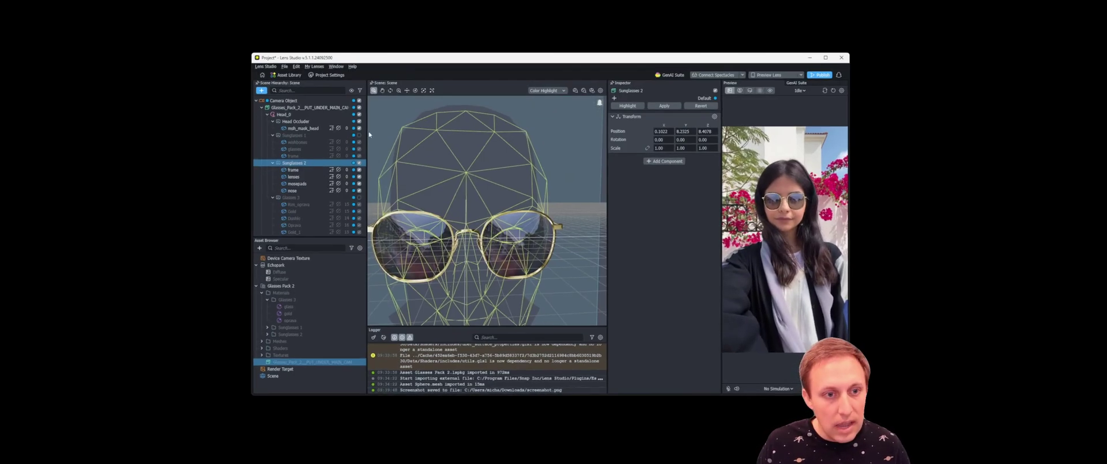
Step: Open the Lens Icon section of the project settings and import the saved preview screenshot as the icon image
left_click(326, 75)
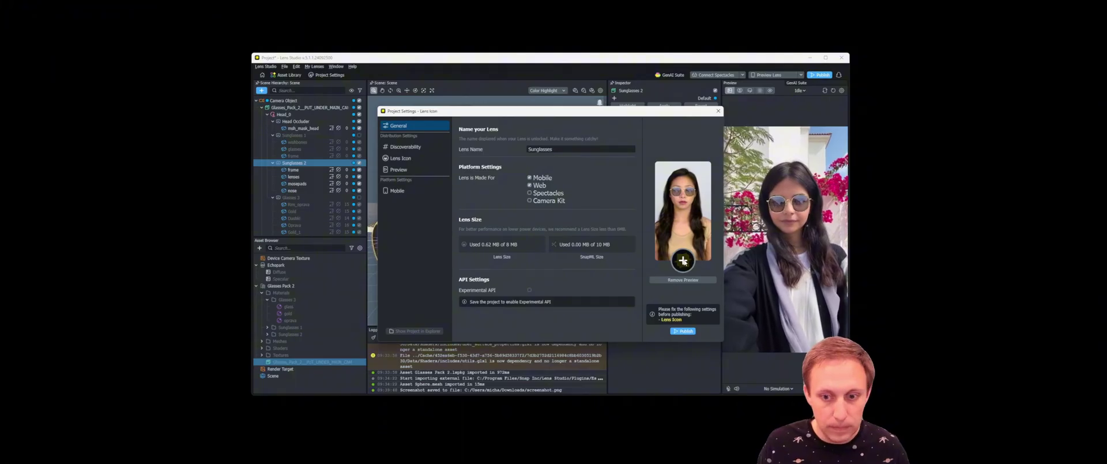
left_click(684, 261)
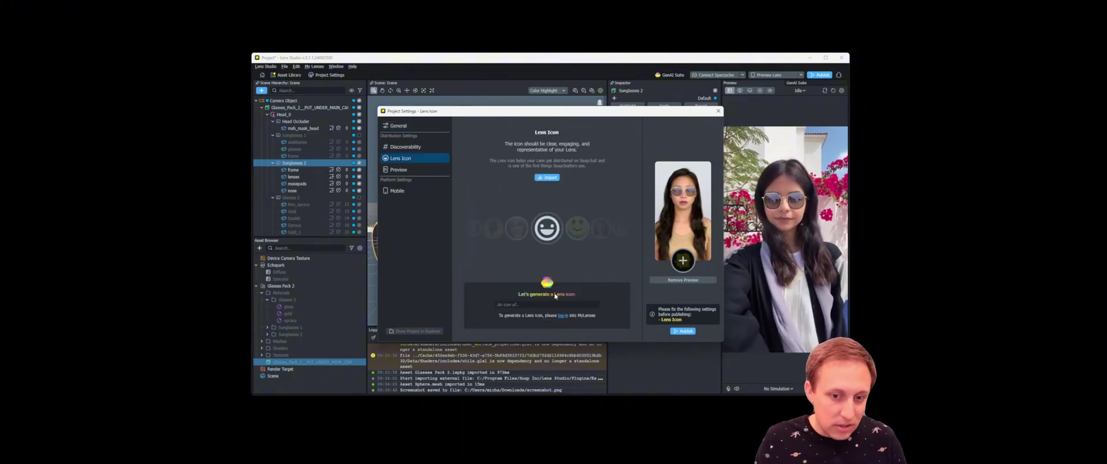
left_click(518, 303)
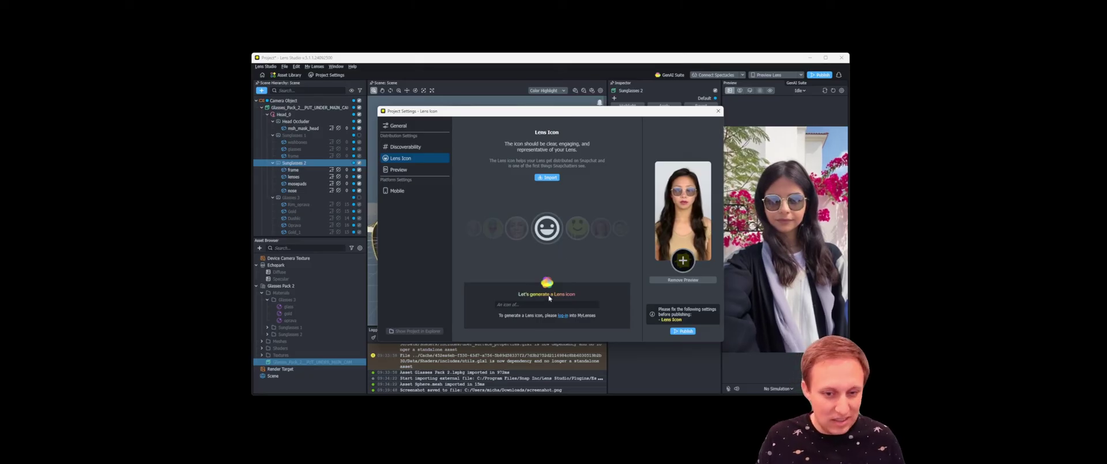
mouse_move(673, 190)
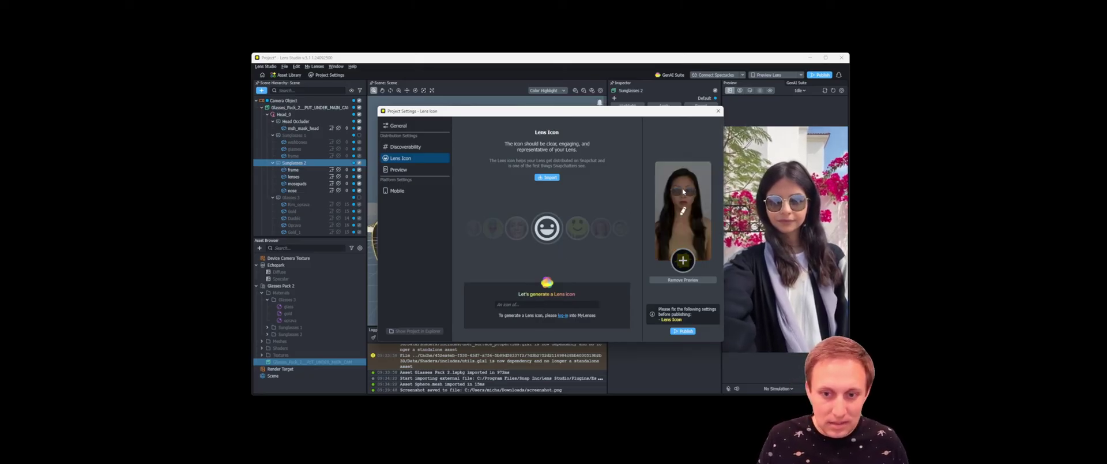
left_click(548, 178)
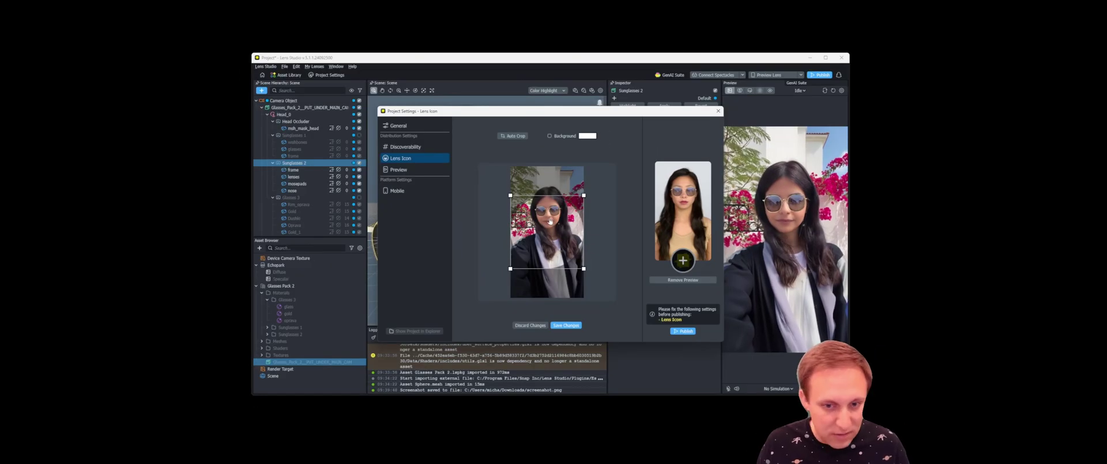
Step: Crop the icon image to a smaller square around the woman's face and sunglasses, and save the changes
left_click_drag(557, 235, 552, 212)
left_click_drag(510, 175, 530, 195)
left_click_drag(566, 228, 556, 215)
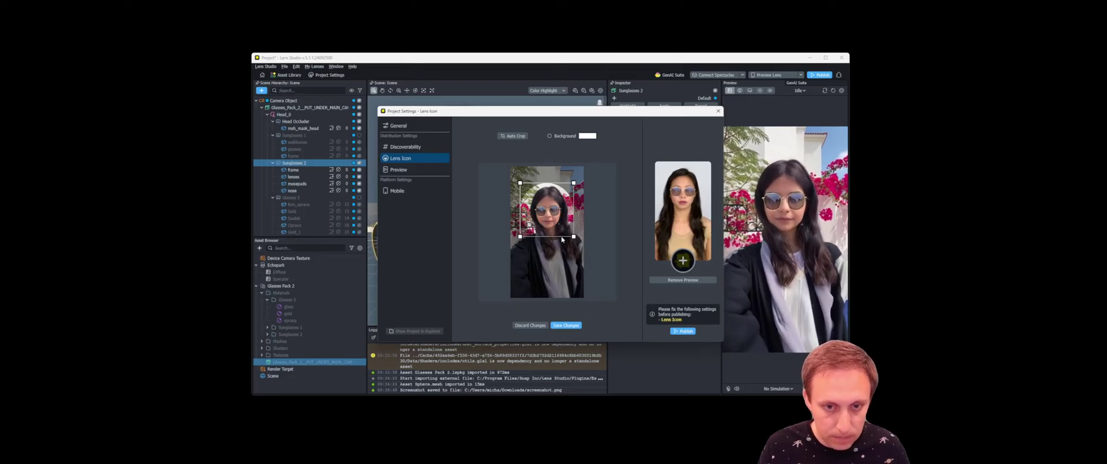
left_click(566, 324)
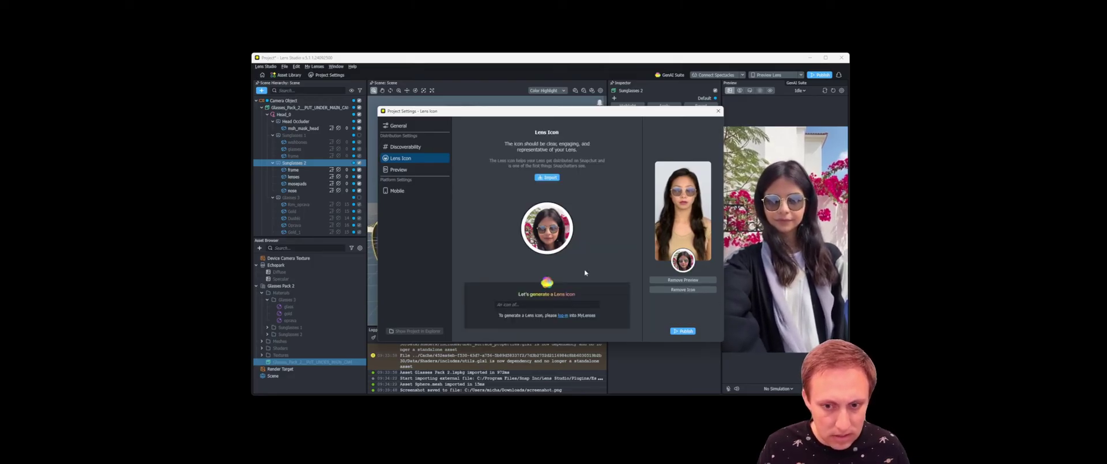
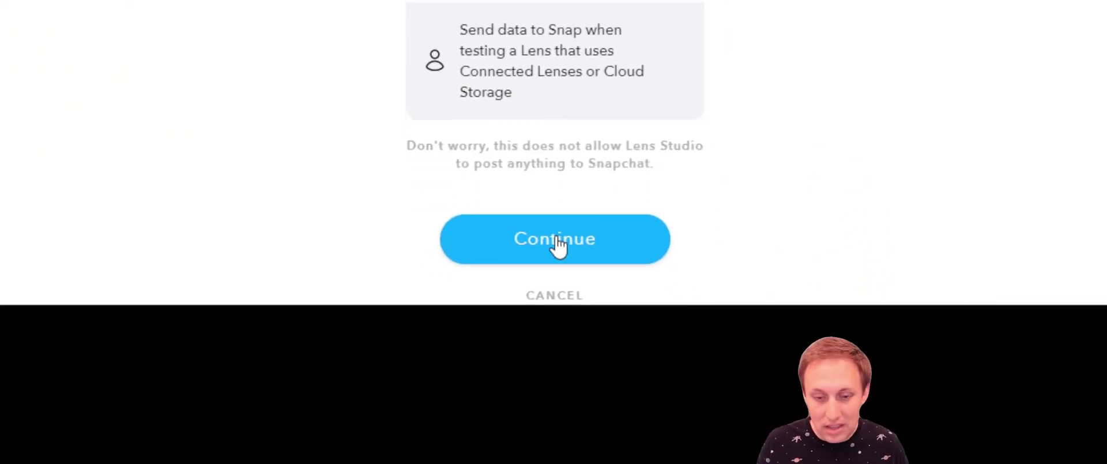
Step: Authorize Lens Studio to use the Snapchat account, return to Lens Studio and start pairing a new Snapchat account for lens previews
left_click(557, 242)
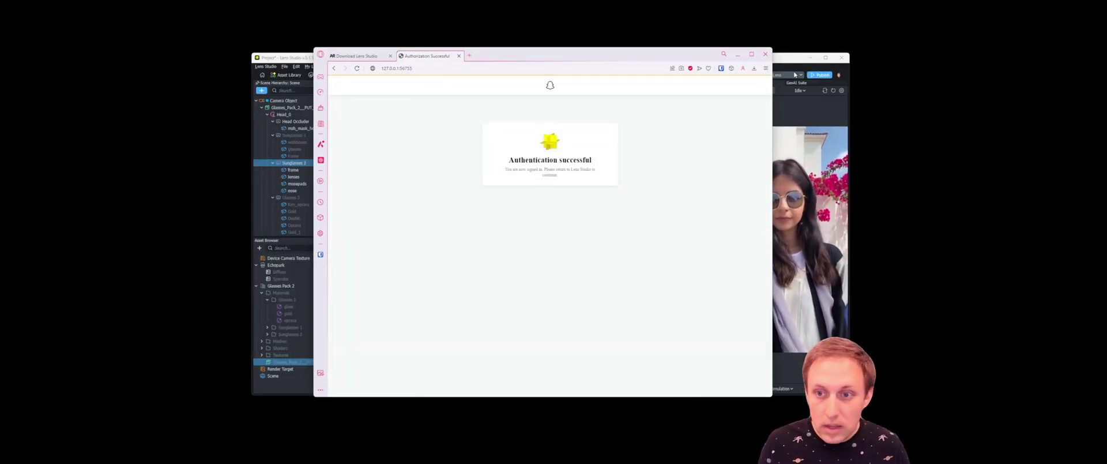
left_click(835, 82)
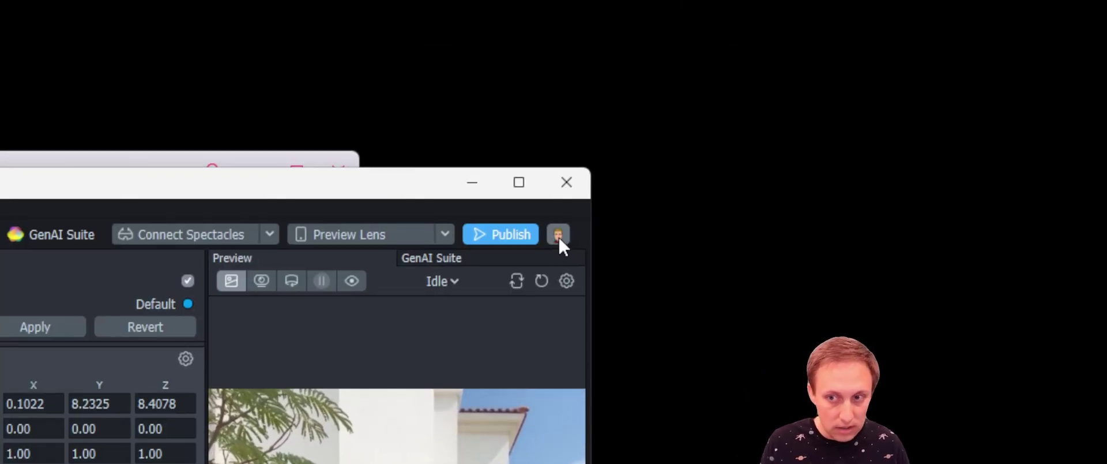
left_click(446, 233)
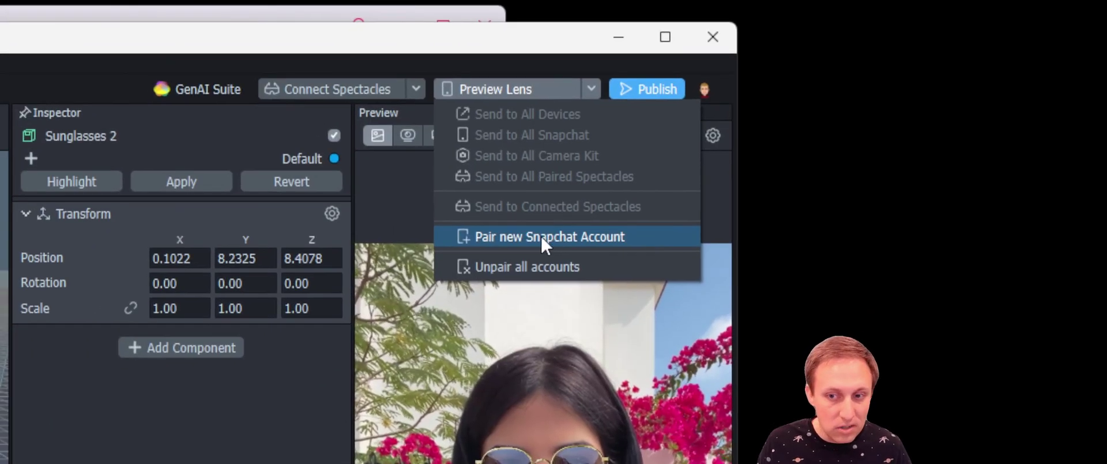
left_click(537, 238)
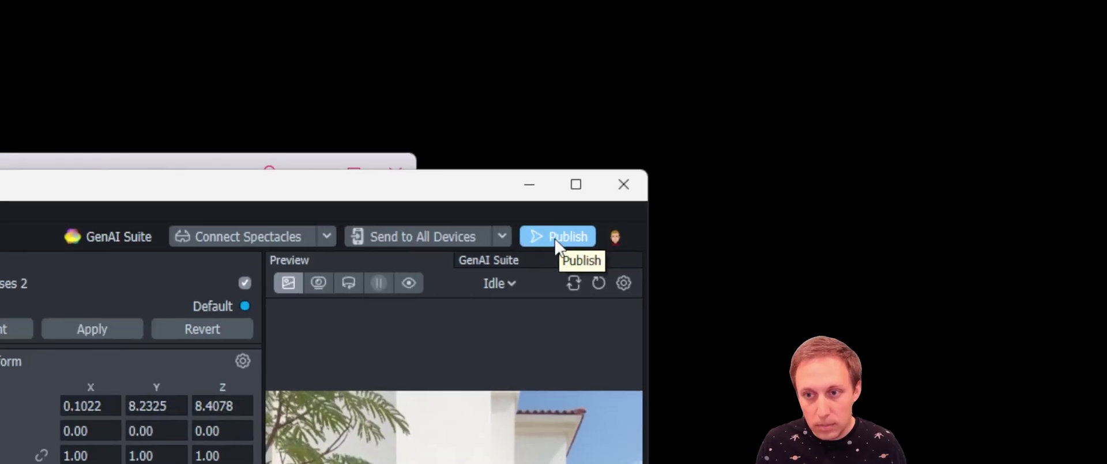
Step: Publish the lens and submit it to the auto-generated profile lens folder on the My Lenses website
left_click(557, 238)
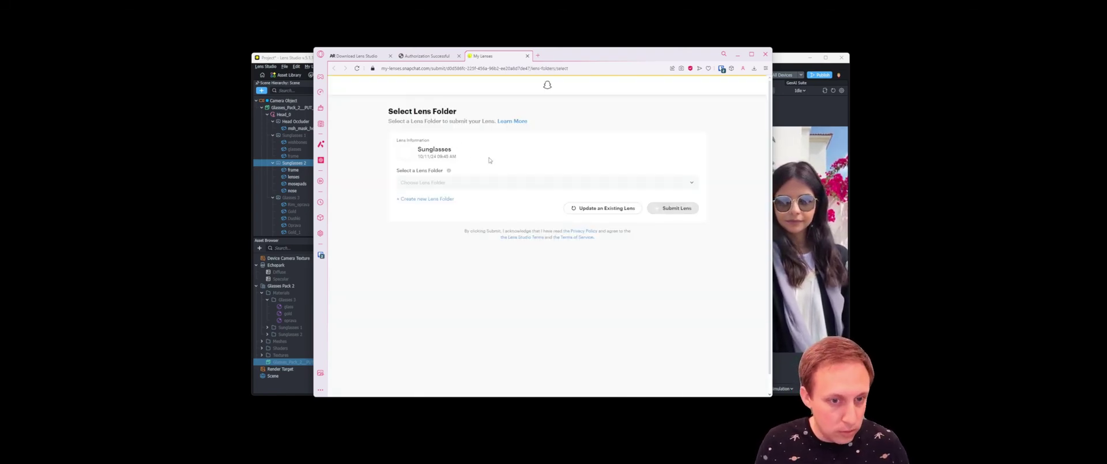
left_click(425, 183)
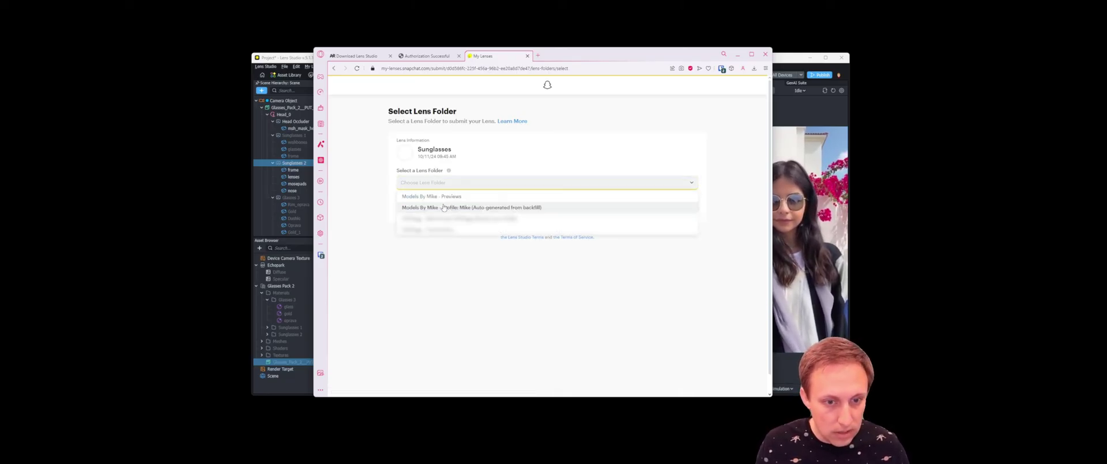
left_click(427, 208)
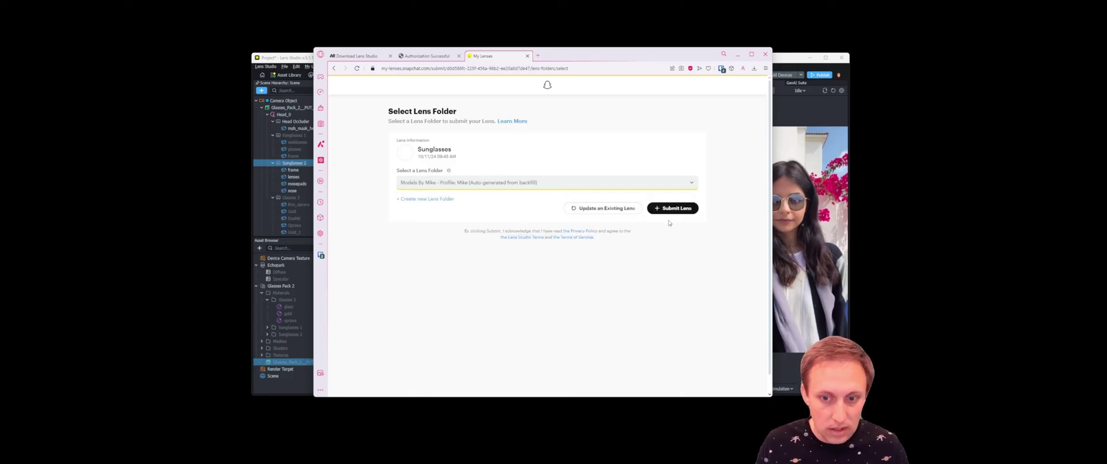
left_click(672, 209)
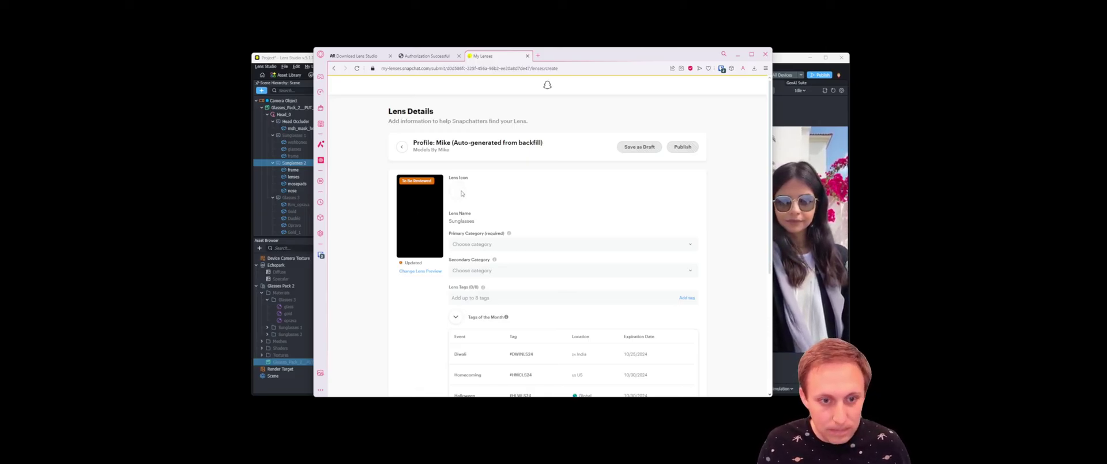
Step: Switch to Lens Studio to check the lens icon and preview in the project settings, and return to the Lens Details page
left_click(786, 67)
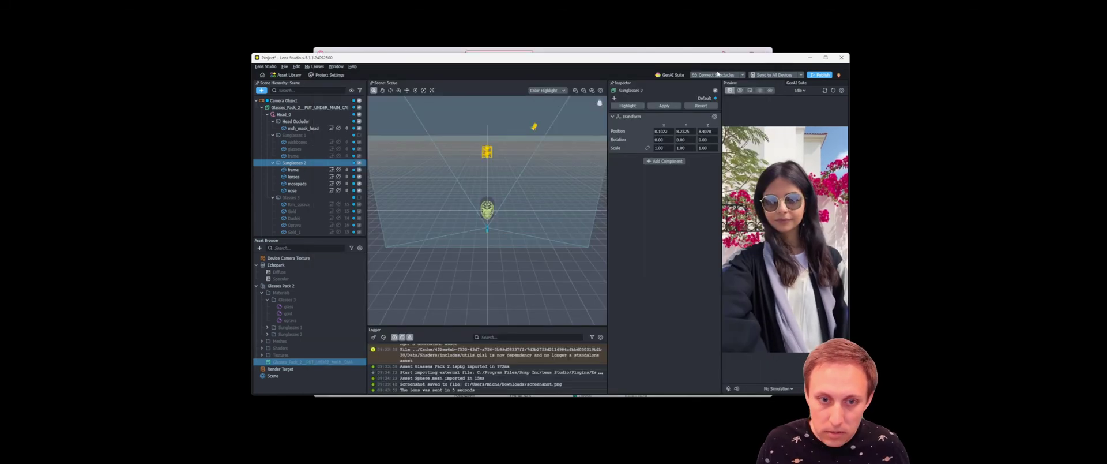
left_click(326, 75)
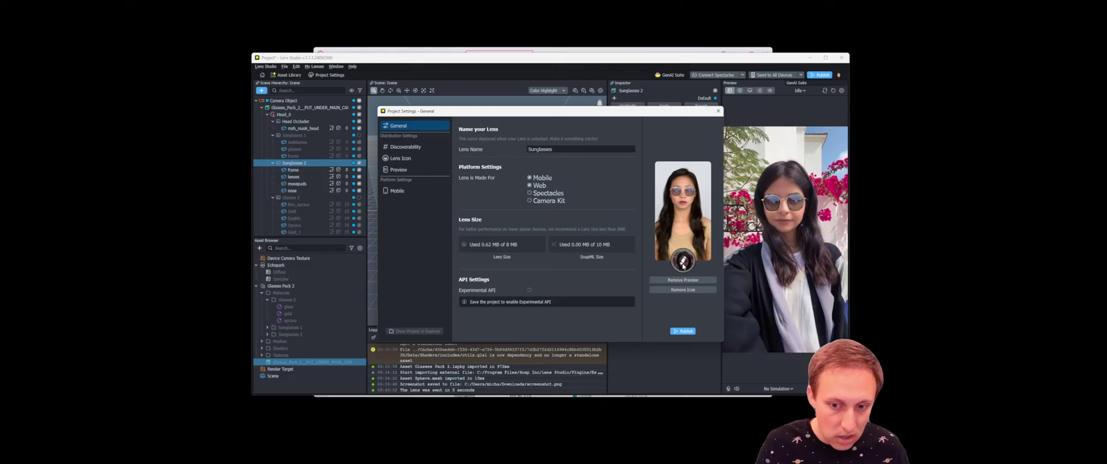
left_click(718, 111)
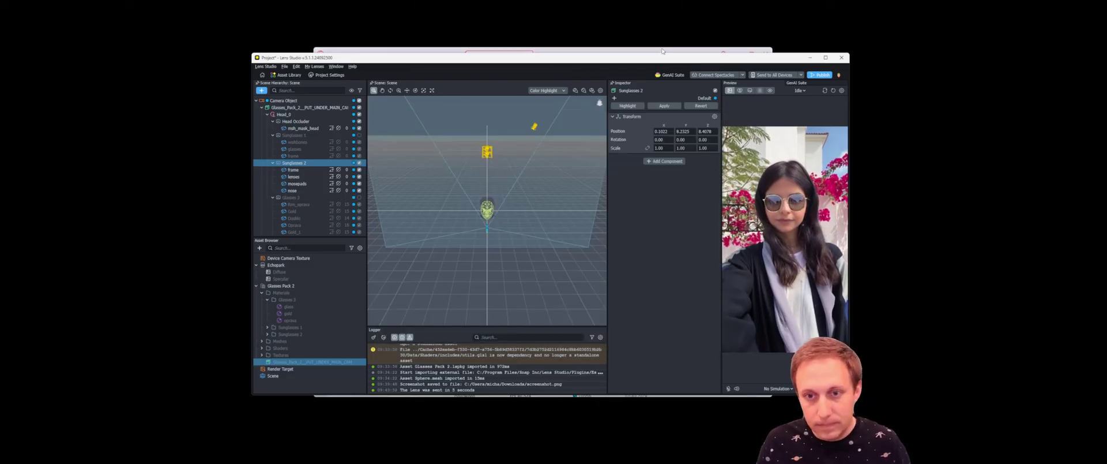
left_click(663, 51)
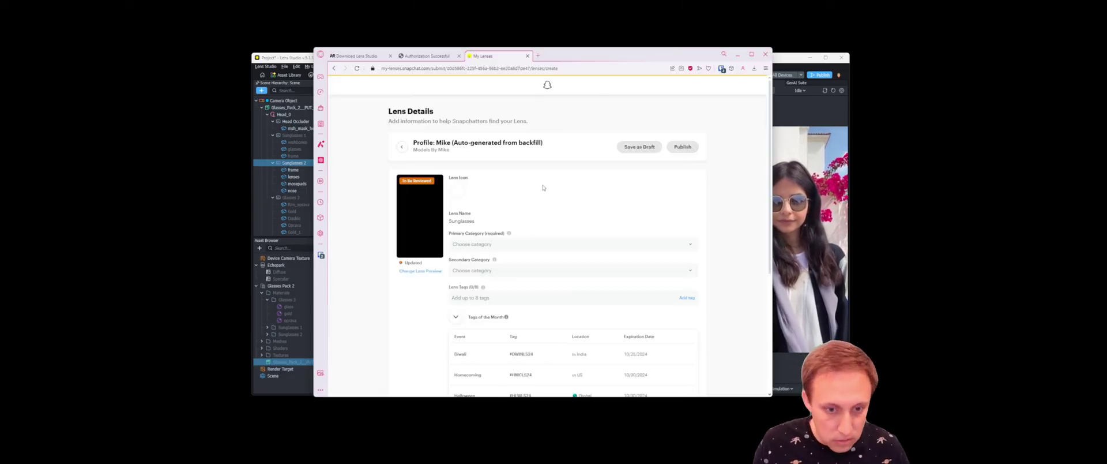
Step: Set the lens's primary category to Eyewear under Fashion & Retail
scroll(530, 218, "down", 2)
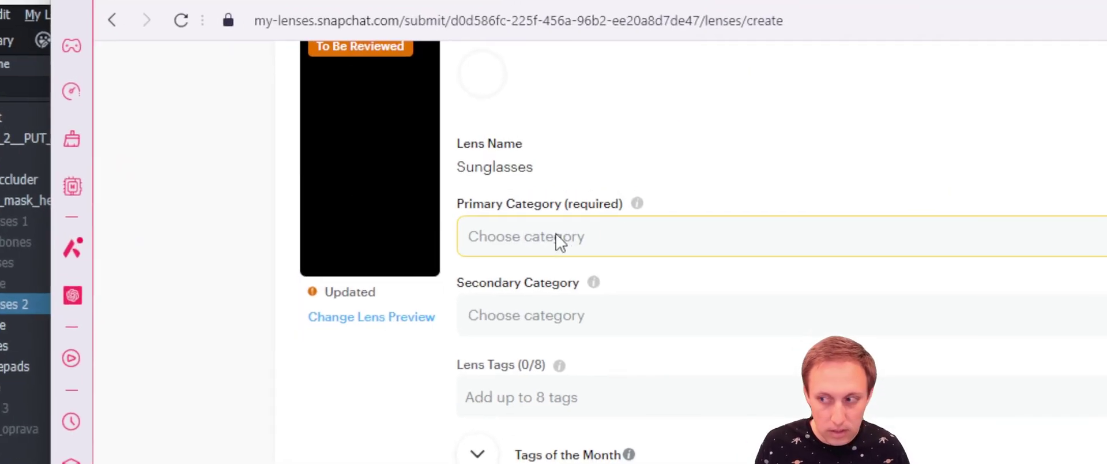
left_click(482, 139)
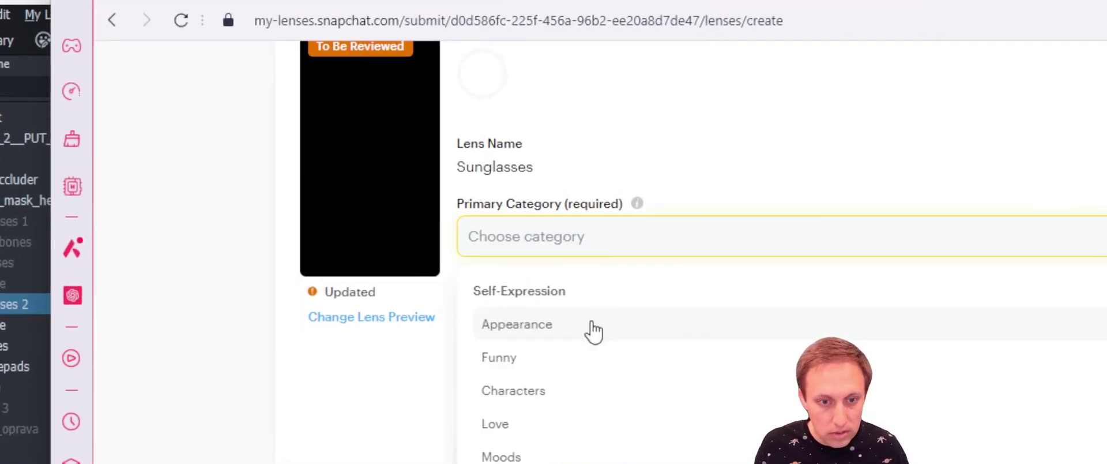
scroll(594, 411, "down", 4)
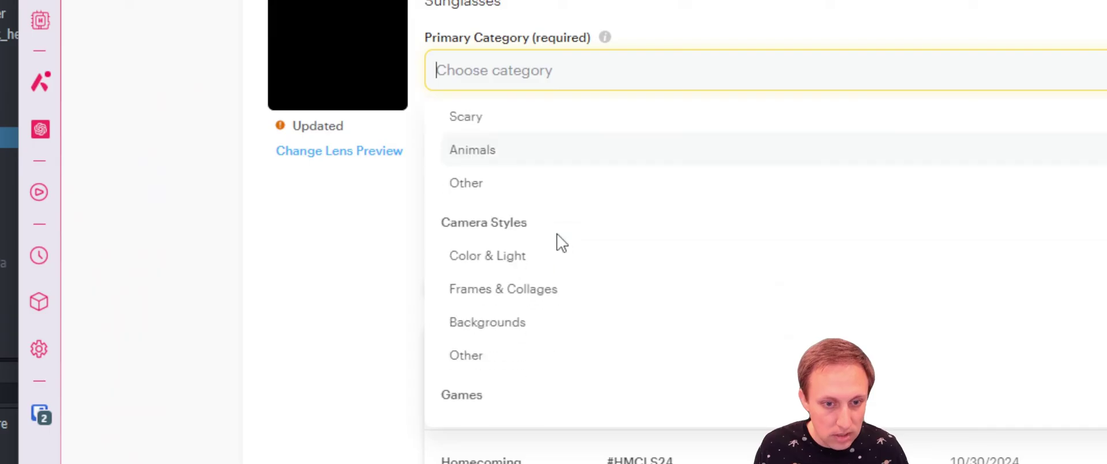
scroll(550, 225, "down", 8)
scroll(549, 223, "down", 2)
scroll(548, 222, "up", 1)
scroll(546, 219, "up", 8)
scroll(548, 218, "down", 5)
scroll(547, 217, "down", 7)
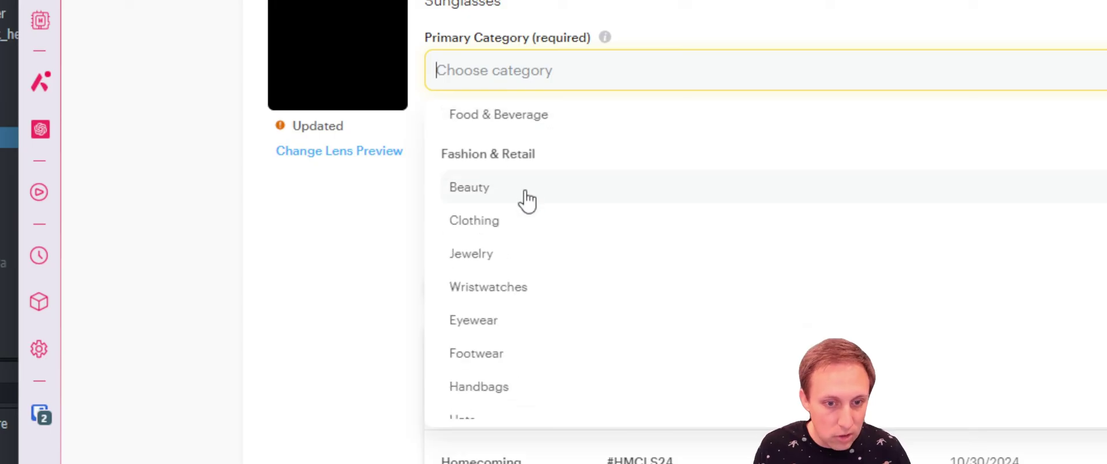
left_click(489, 320)
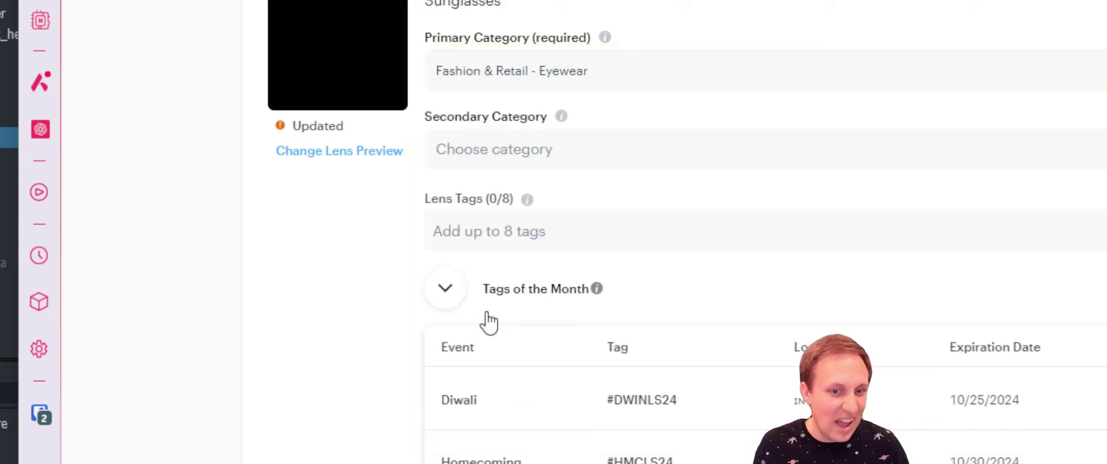
Step: Set the secondary category to Moods under Self-Expression and add the lens tag sunglasses
left_click(540, 147)
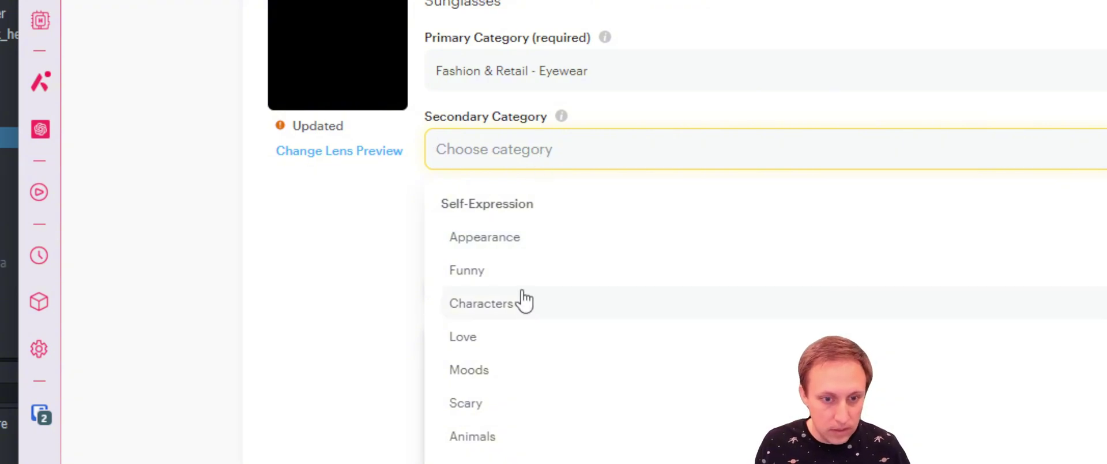
left_click(469, 371)
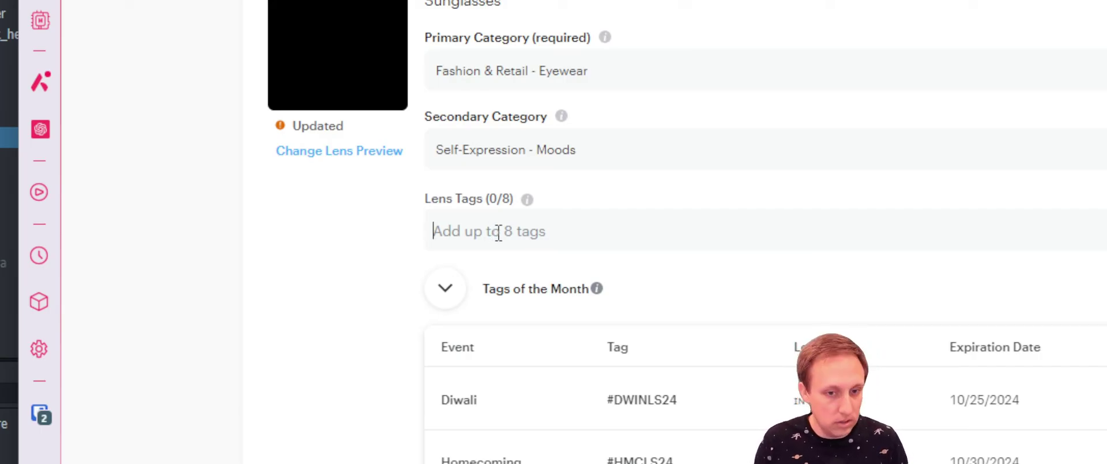
type("hu")
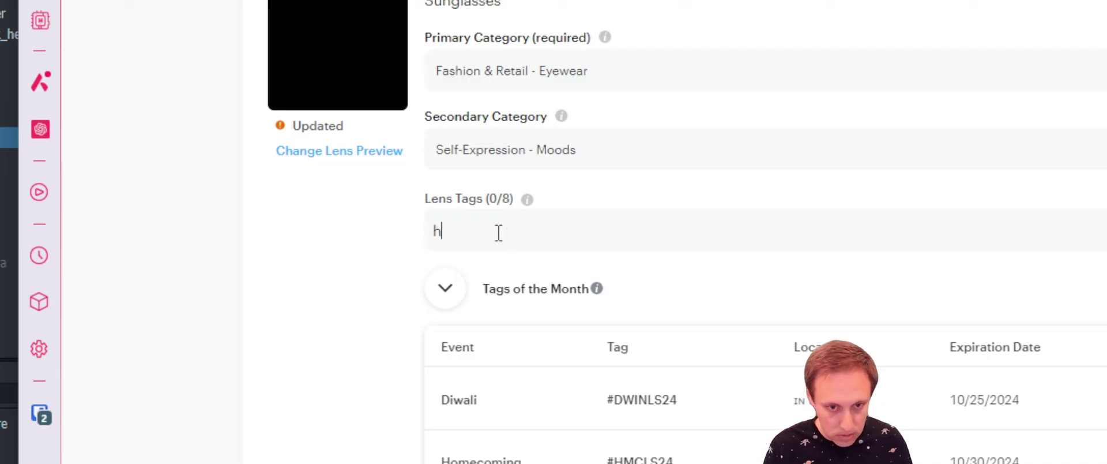
type("sunglasses")
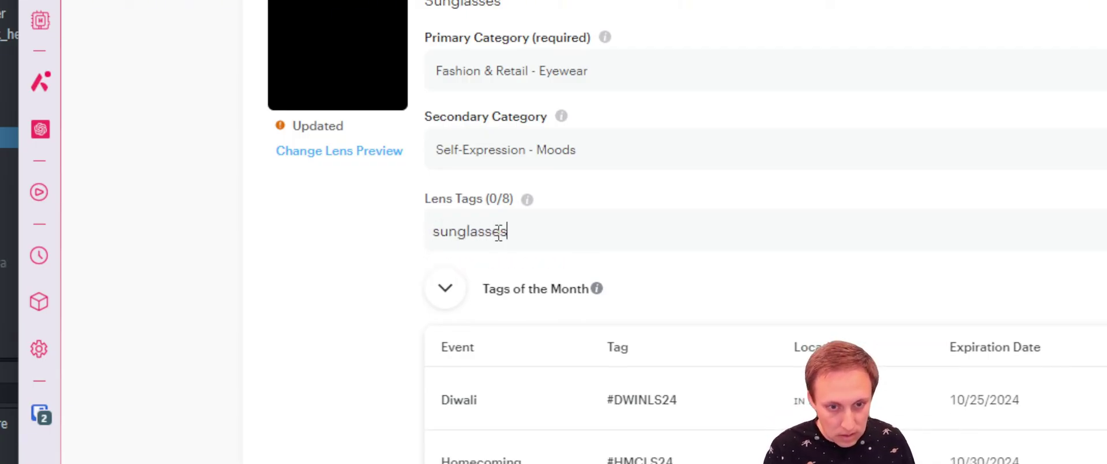
key("Return")
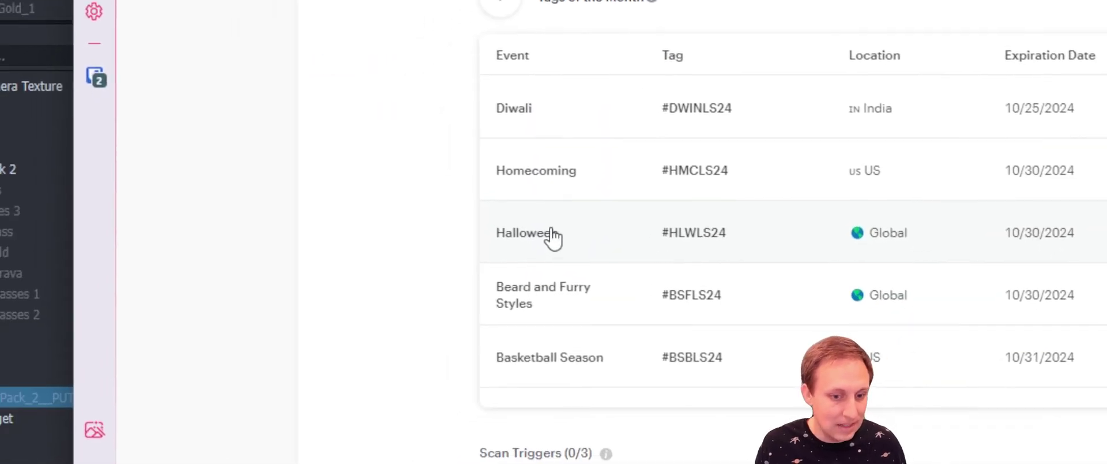
Step: Add Person as a scan trigger for the lens
scroll(555, 234, "down", 5)
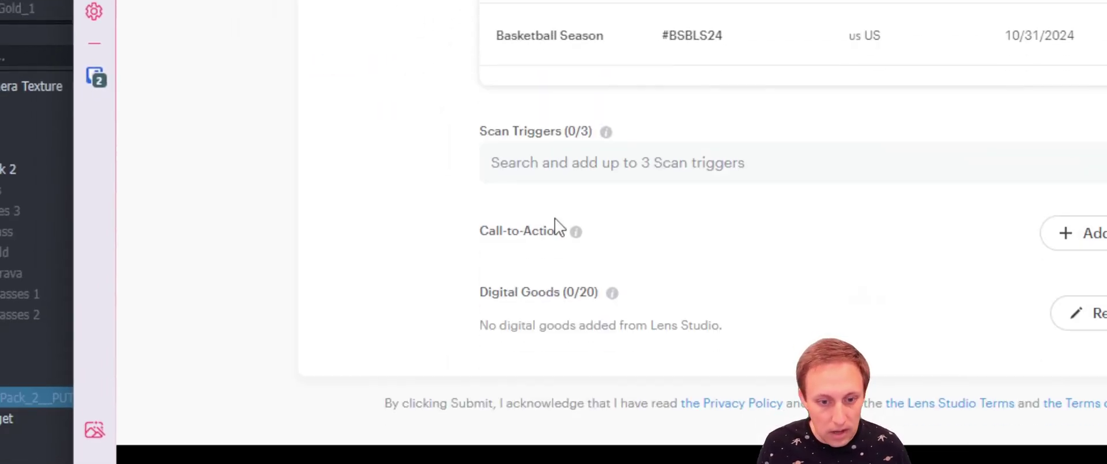
left_click(522, 180)
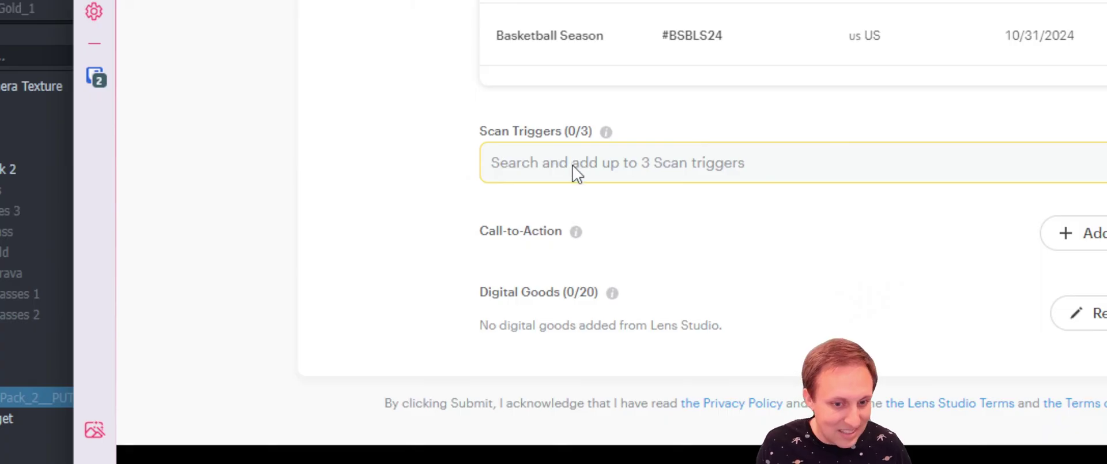
left_click(545, 161)
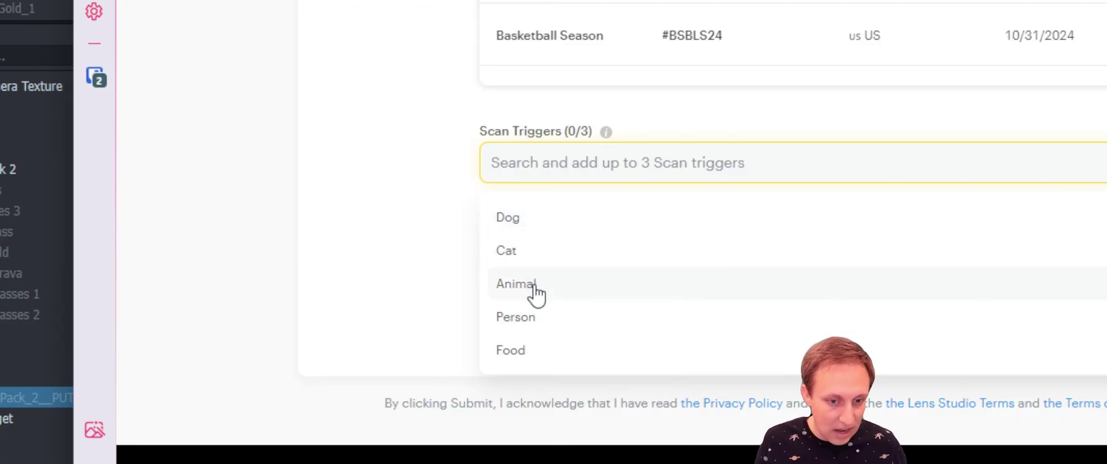
left_click(536, 326)
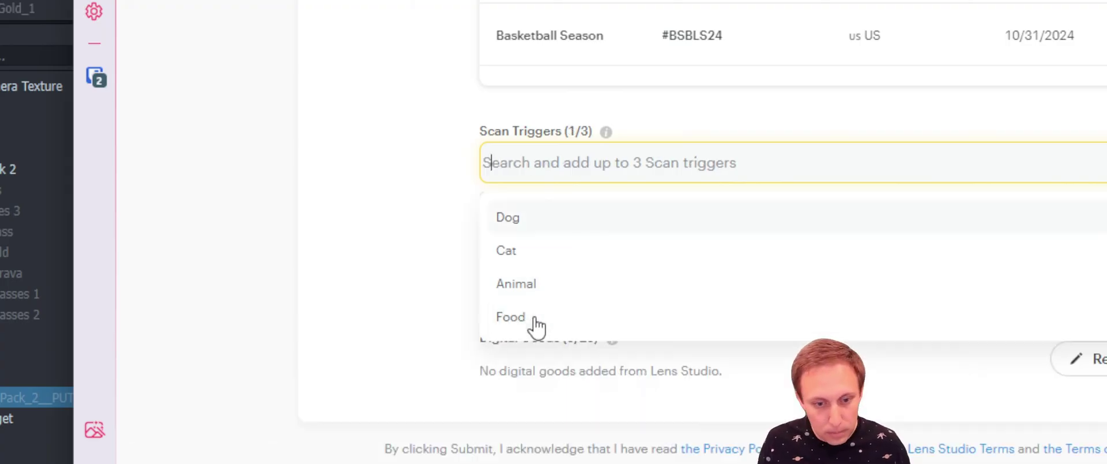
left_click(432, 131)
left_click(621, 161)
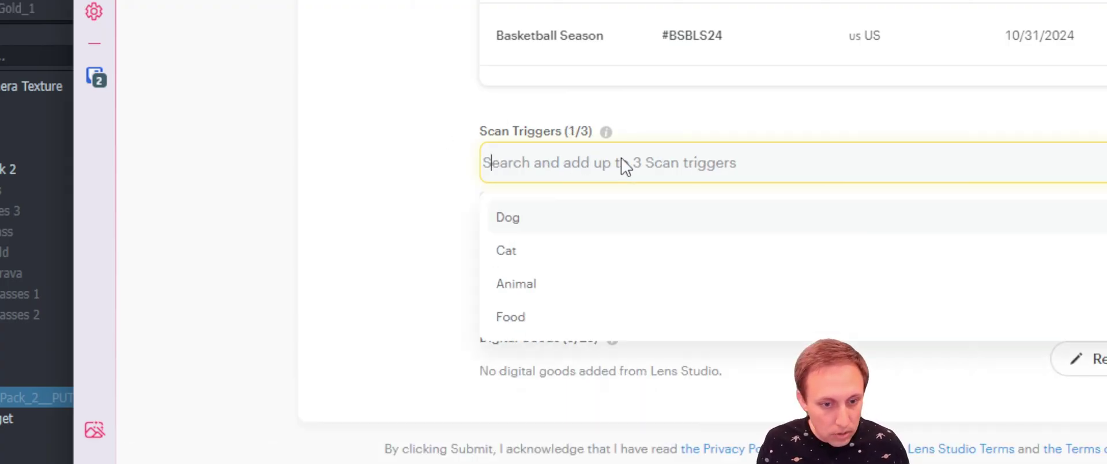
Step: Add Sunglasses as a second scan trigger for the lens
type("sun")
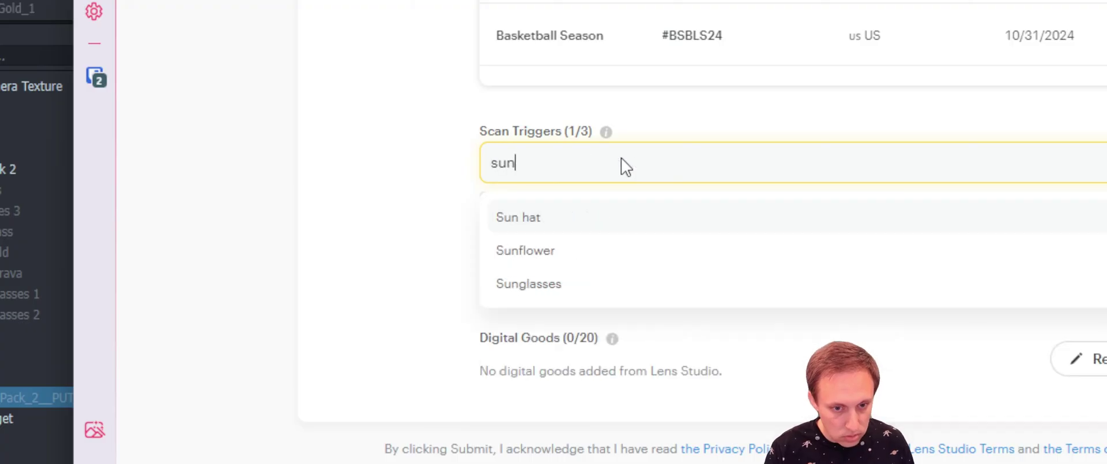
left_click(528, 283)
left_click(437, 196)
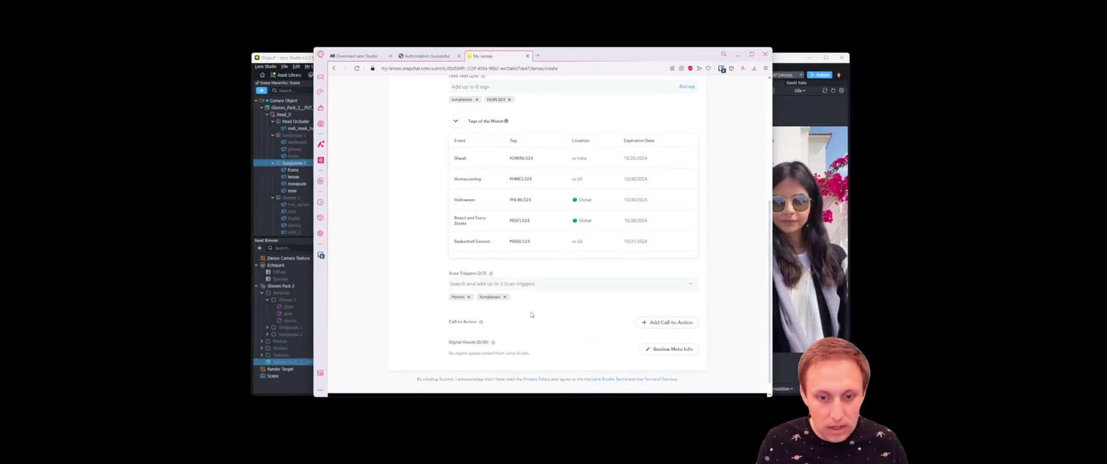
Step: Publish the lens with Hidden visibility and opt it in to the Lens Creator Rewards Program
scroll(732, 248, "up", 5)
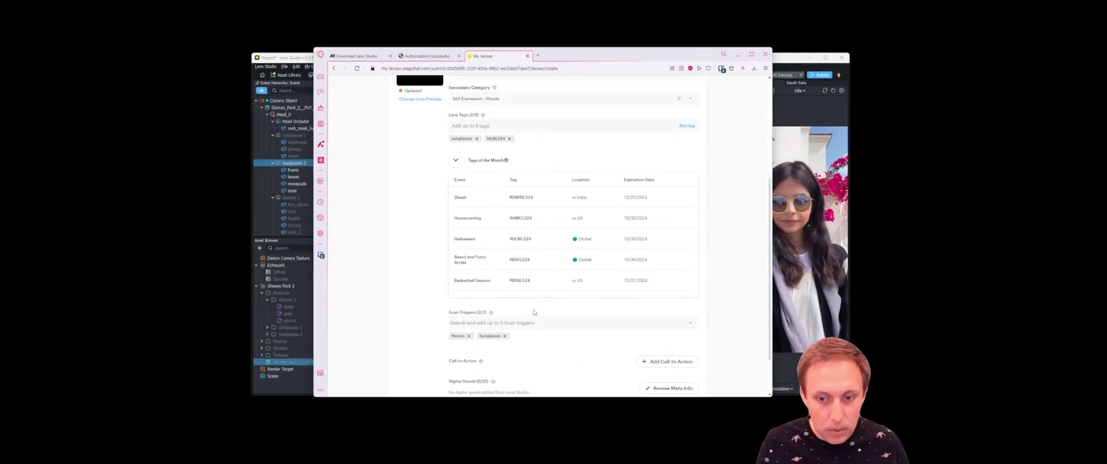
scroll(533, 311, "up", 2)
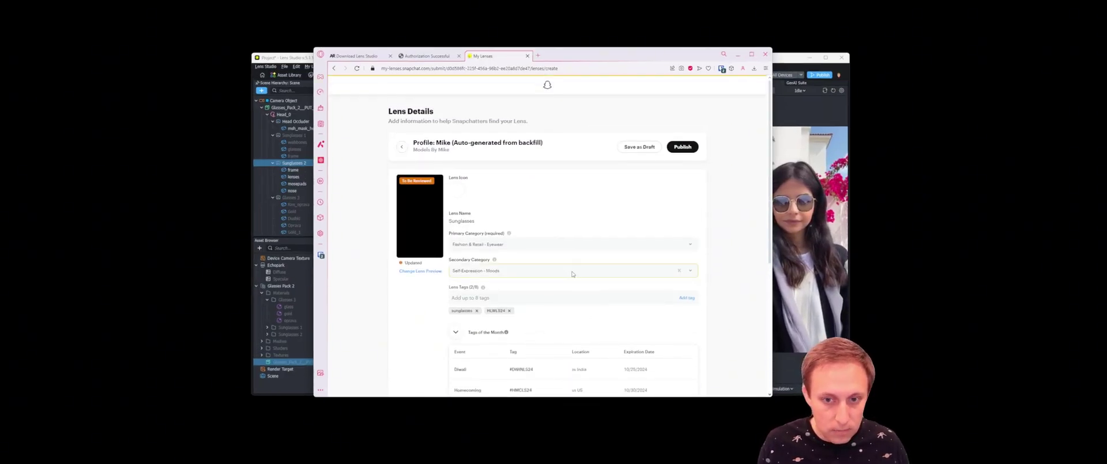
left_click(683, 147)
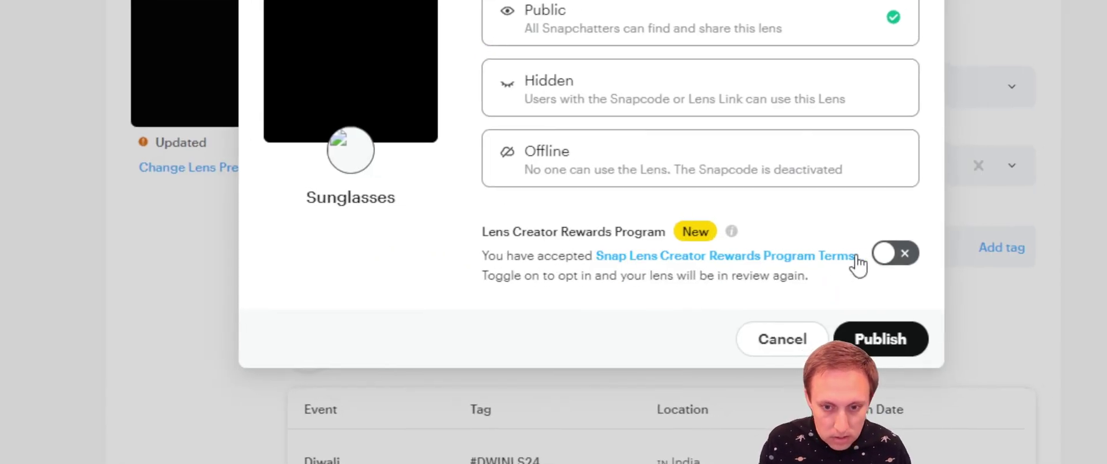
left_click(891, 257)
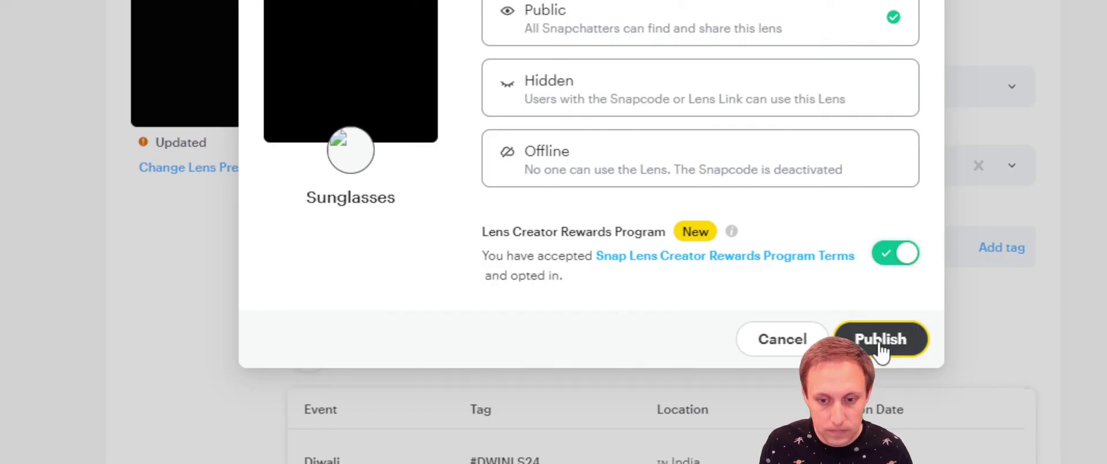
left_click(730, 106)
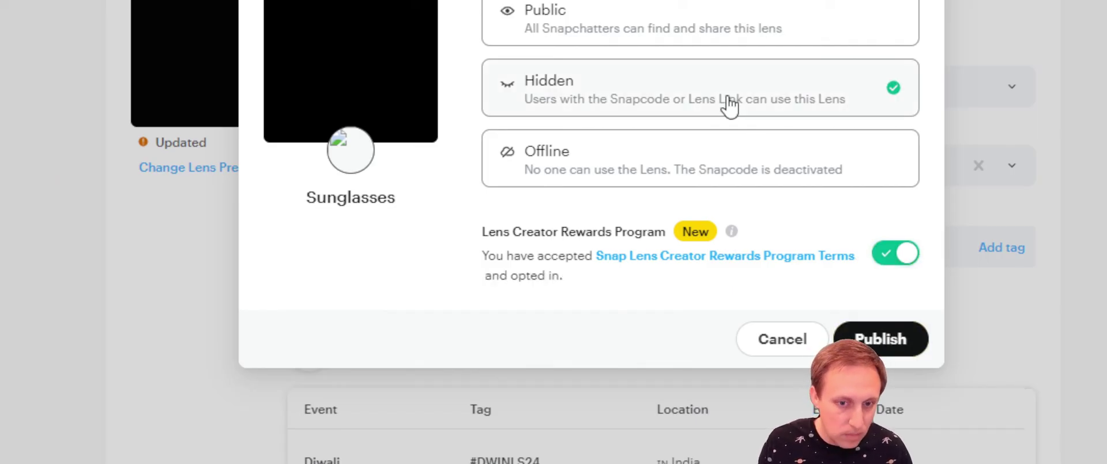
left_click(888, 339)
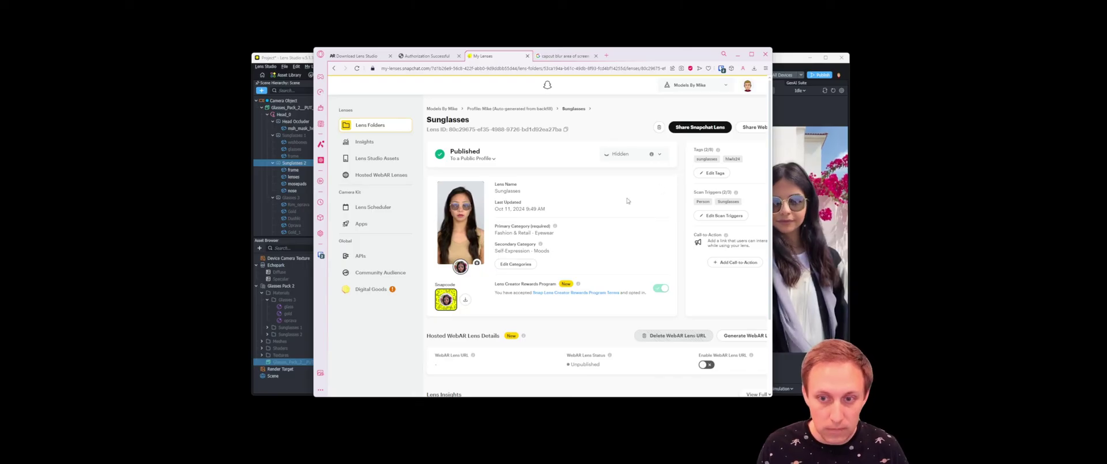
Step: Check the published lens's visibility setting and review its WebAR and insights details
left_click(660, 154)
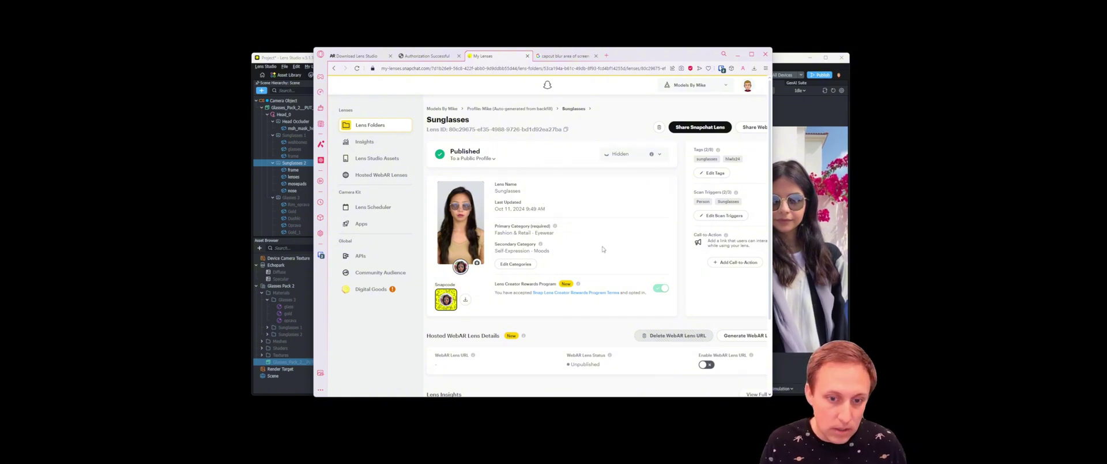
scroll(612, 245, "down", 3)
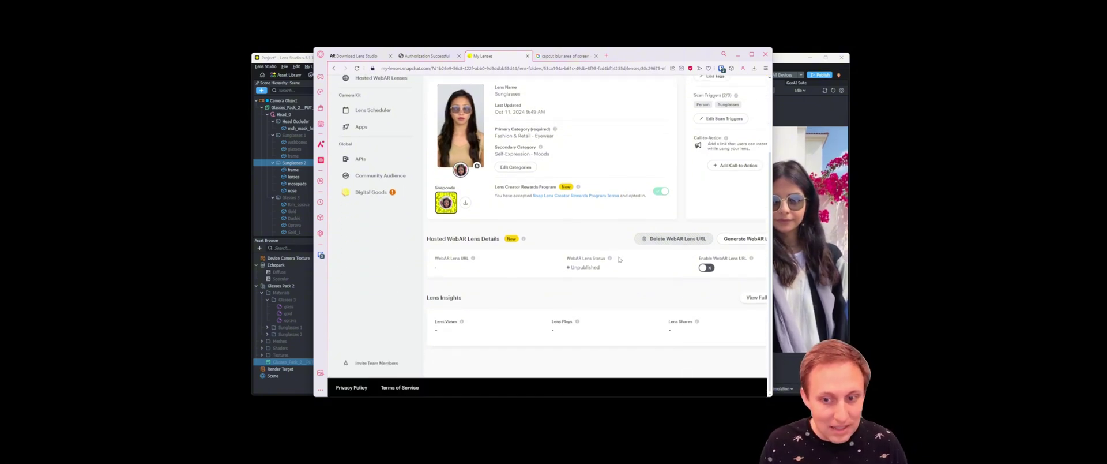